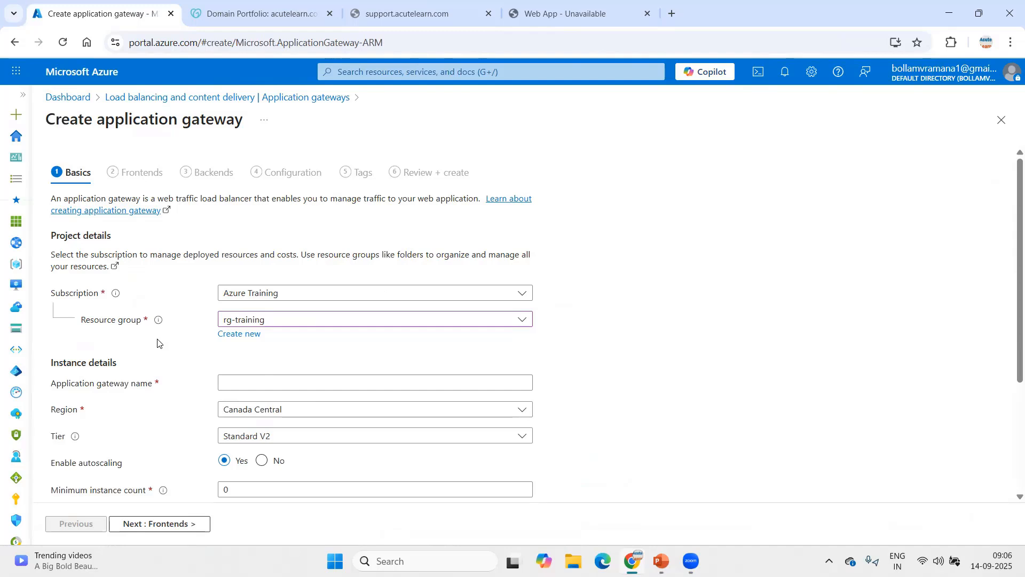
Step: Name the application gateway Acute_AppGateway in the instance details
scroll(161, 323, down, 1)
click(255, 316)
text(A)
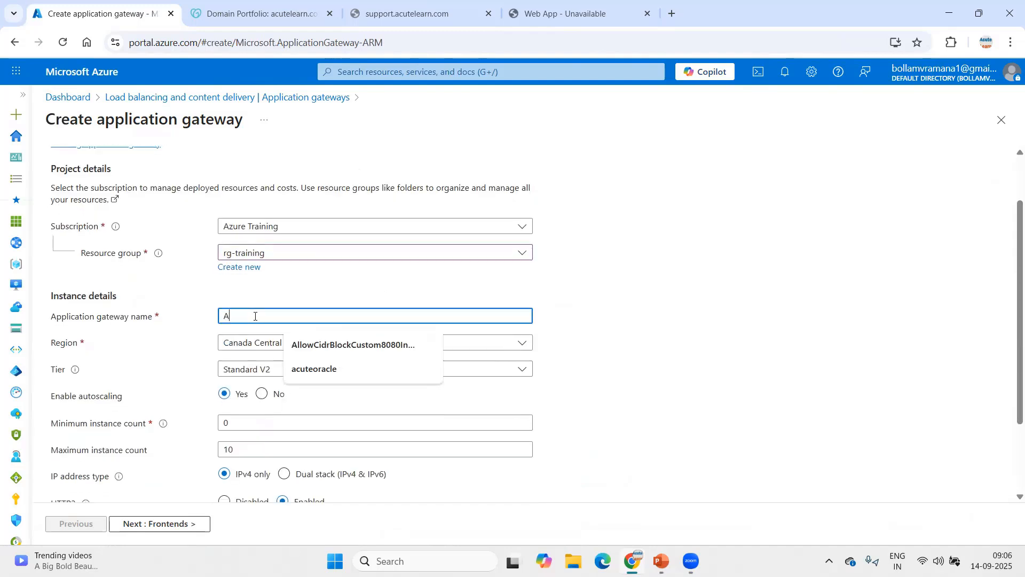
text(cute_)
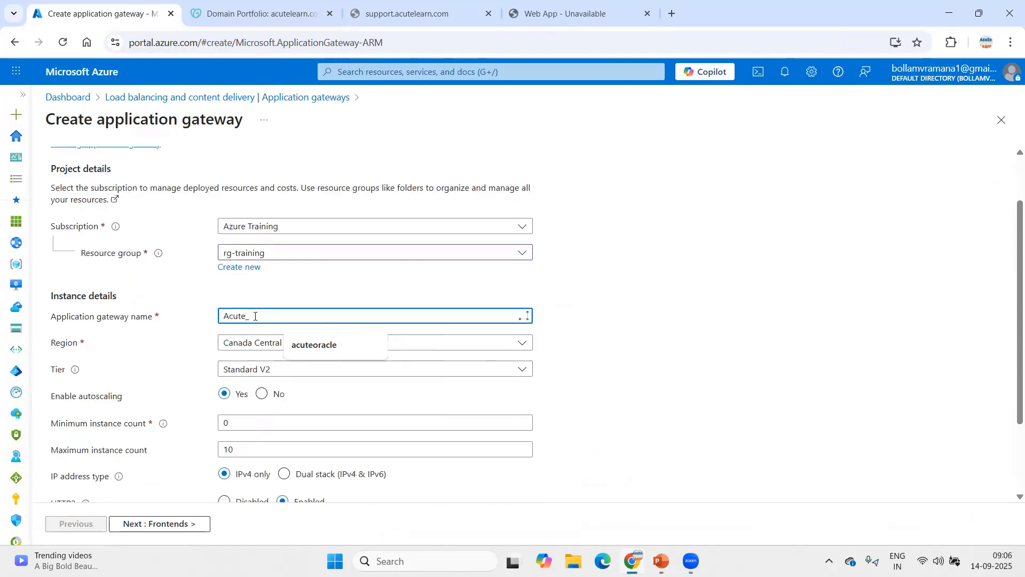
text(AppGate)
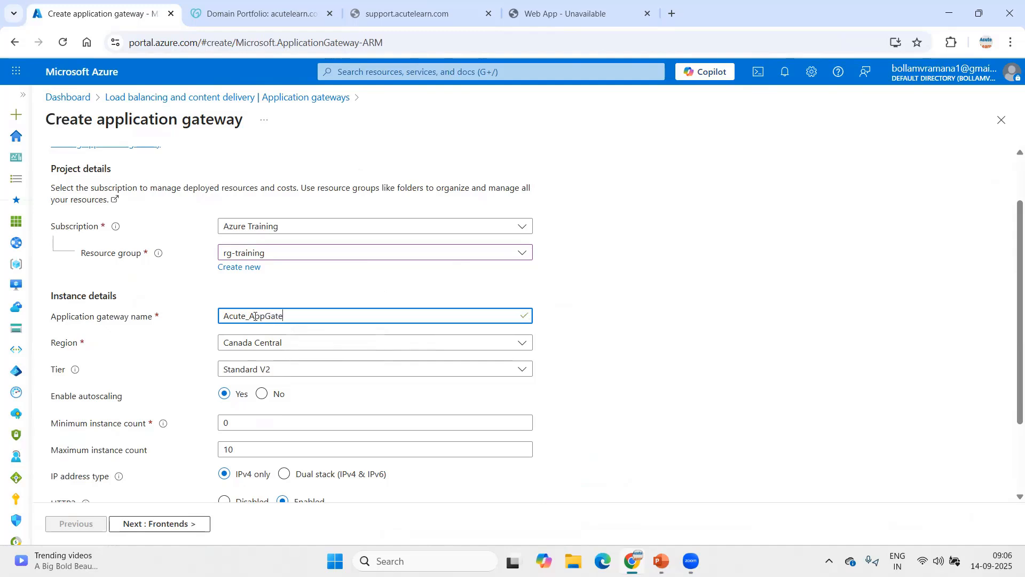
text(way)
Step: Set the gateway's tier to WAF V2
scroll(148, 363, down, 2)
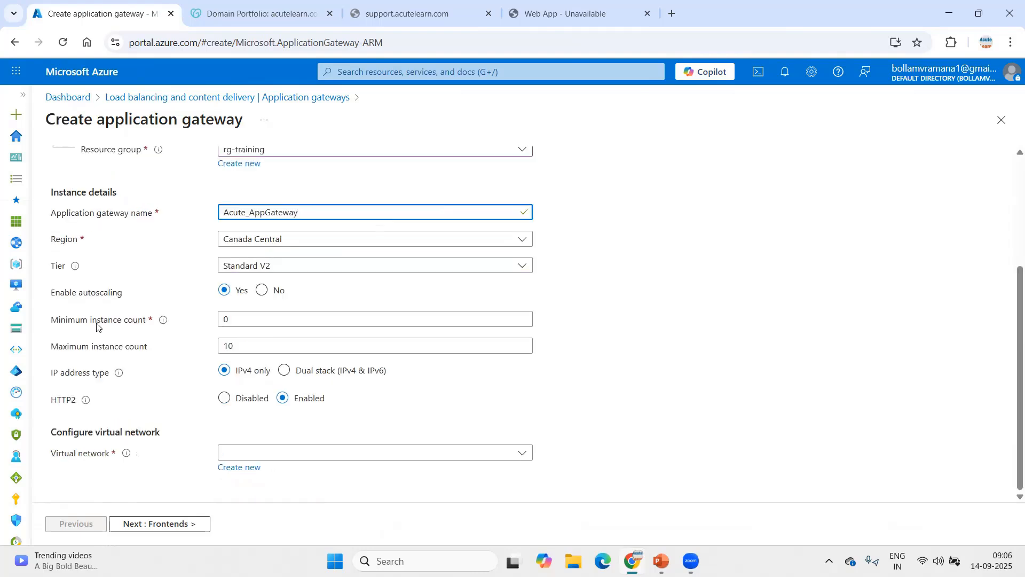
click(284, 270)
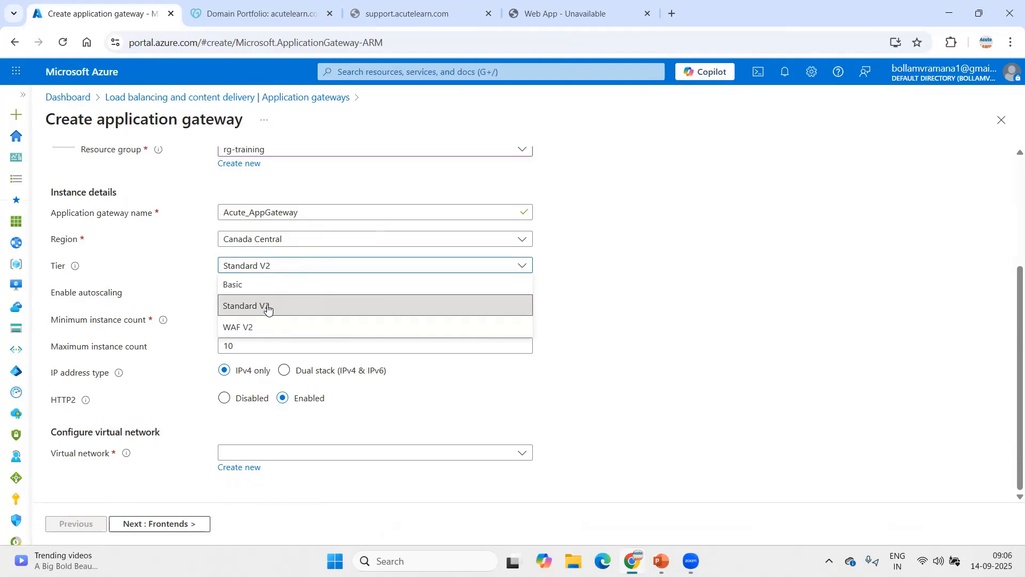
click(246, 328)
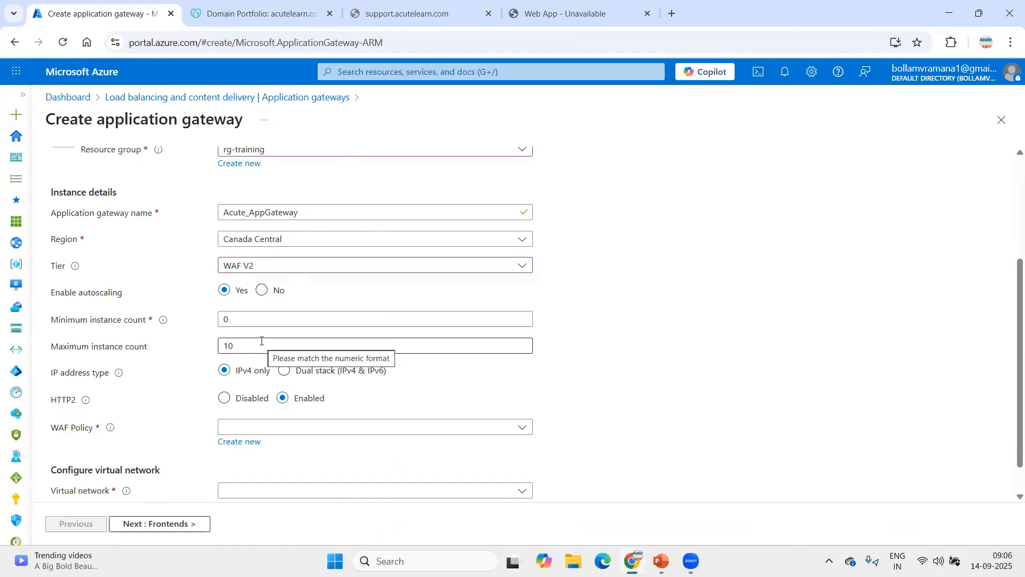
Step: Disable autoscaling for the gateway and set its instance count to 1
click(263, 292)
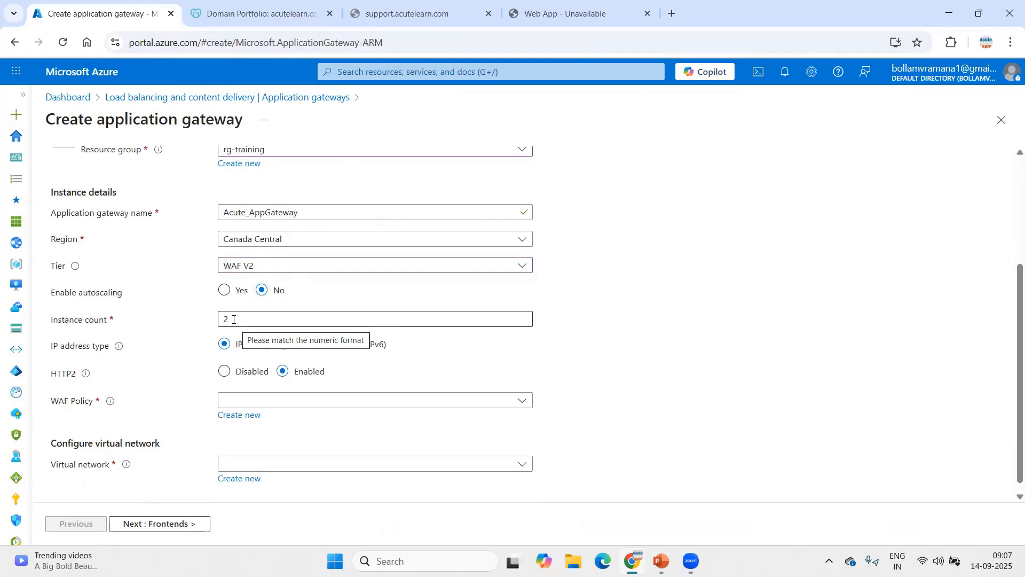
double_click(233, 318)
text(1)
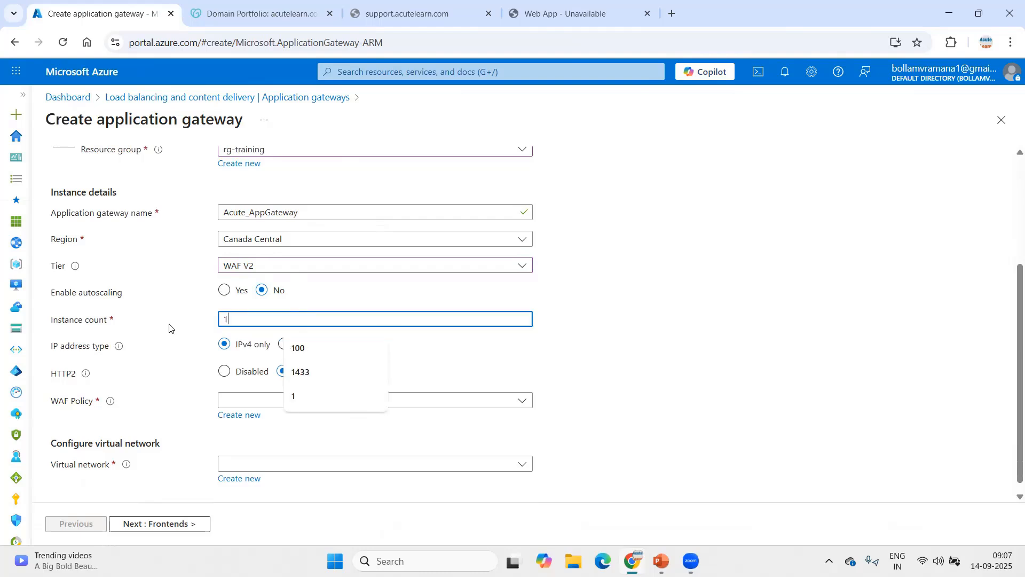
click(154, 329)
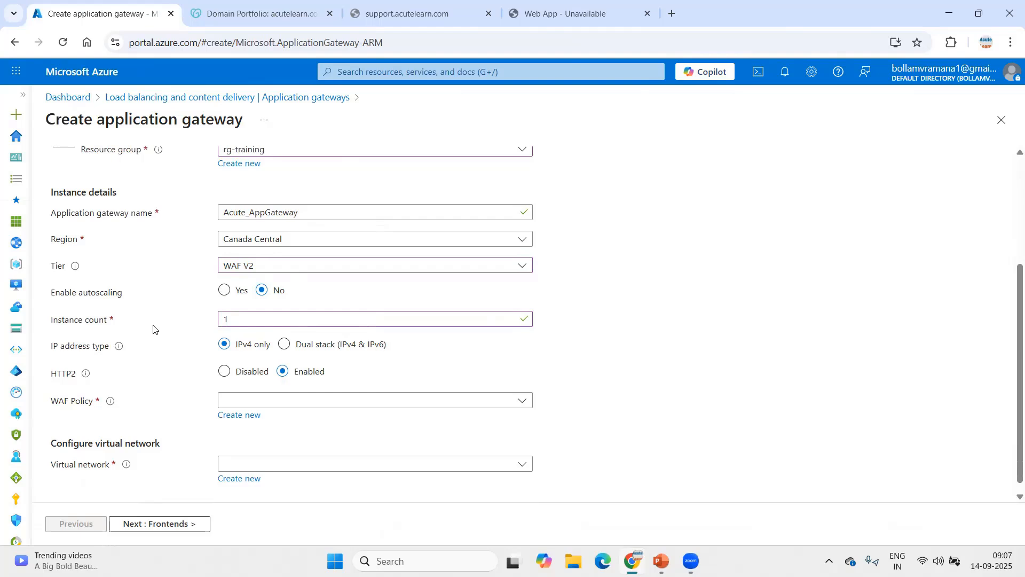
Step: Create a new WAF policy named Acute_WAP_Policy for the gateway, without bot protection
scroll(145, 327, down, 1)
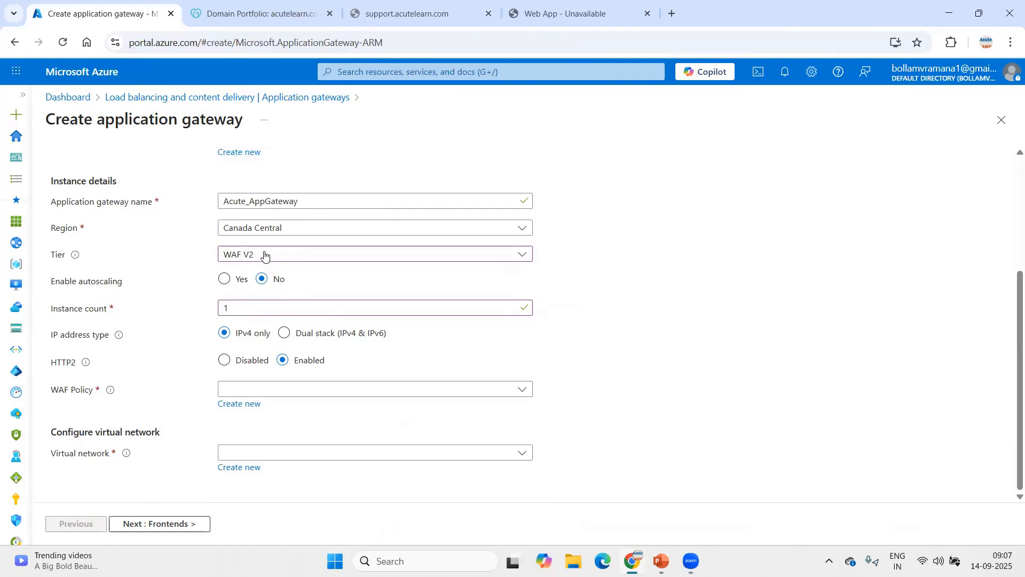
click(227, 407)
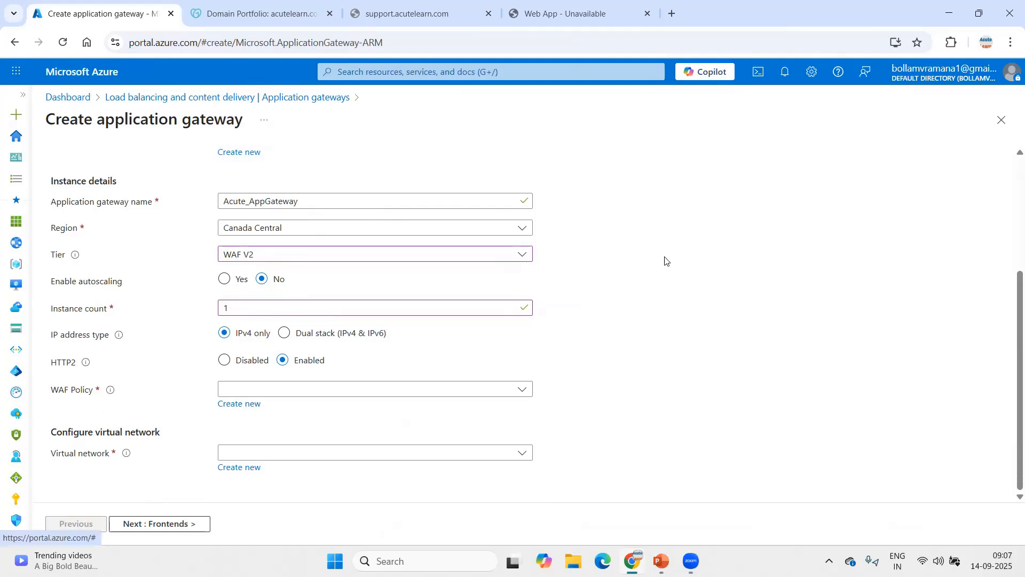
click(609, 197)
text(Acute)
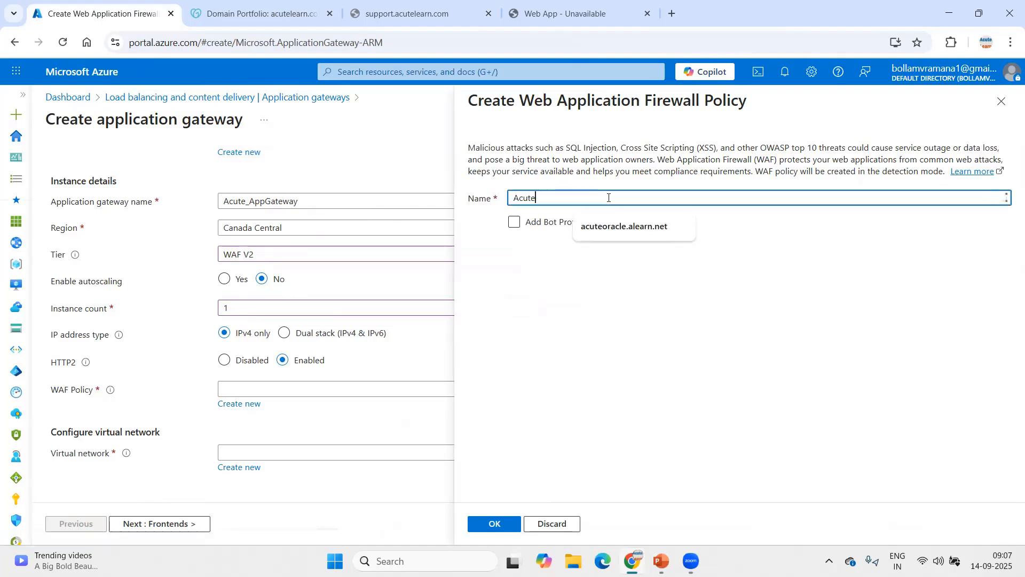
text(_WAP_Policy)
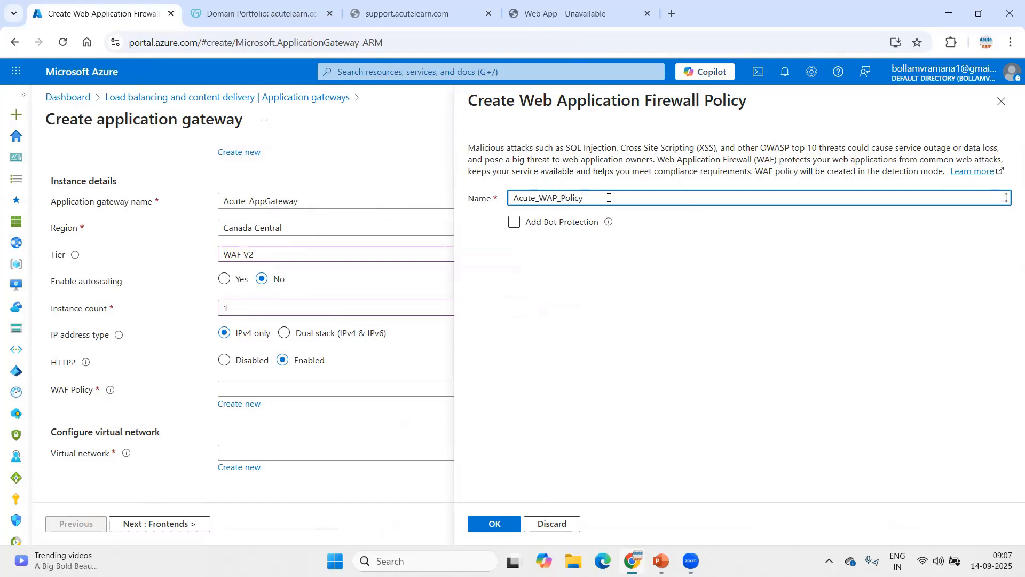
click(497, 534)
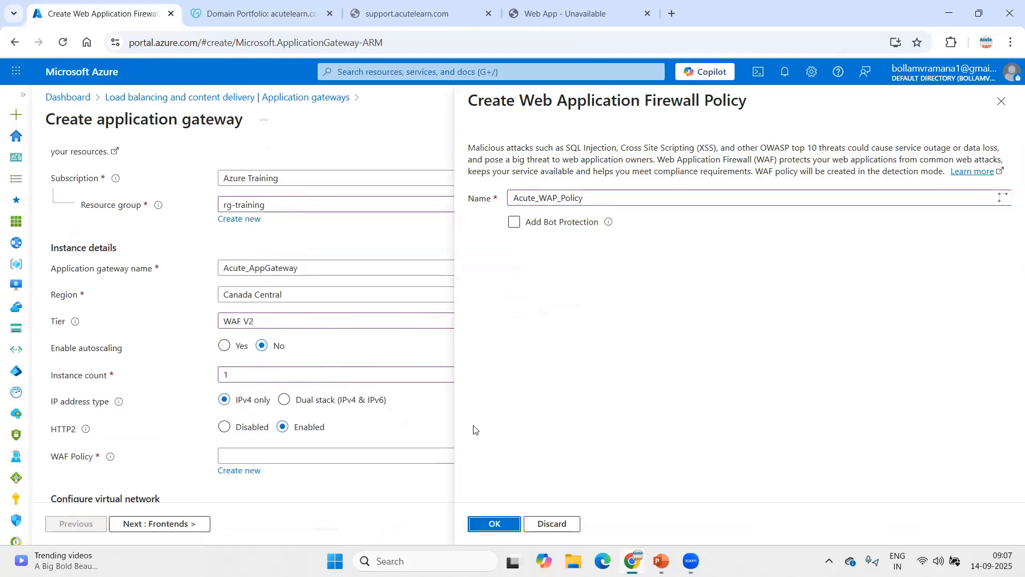
click(502, 526)
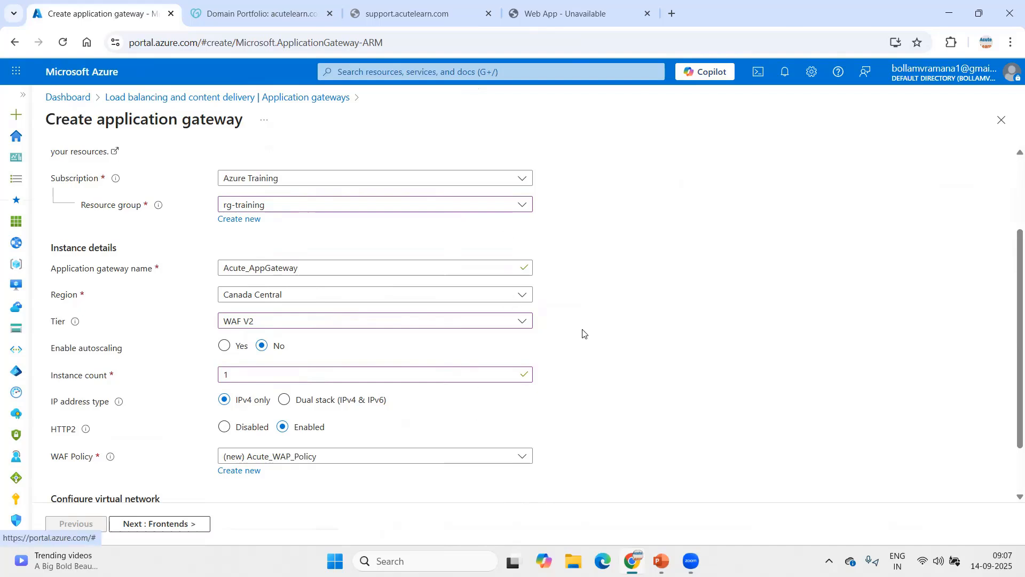
Step: Check the virtual network and subnet layout on the architecture slide in PowerPoint, and return to the Azure portal
scroll(584, 333, down, 2)
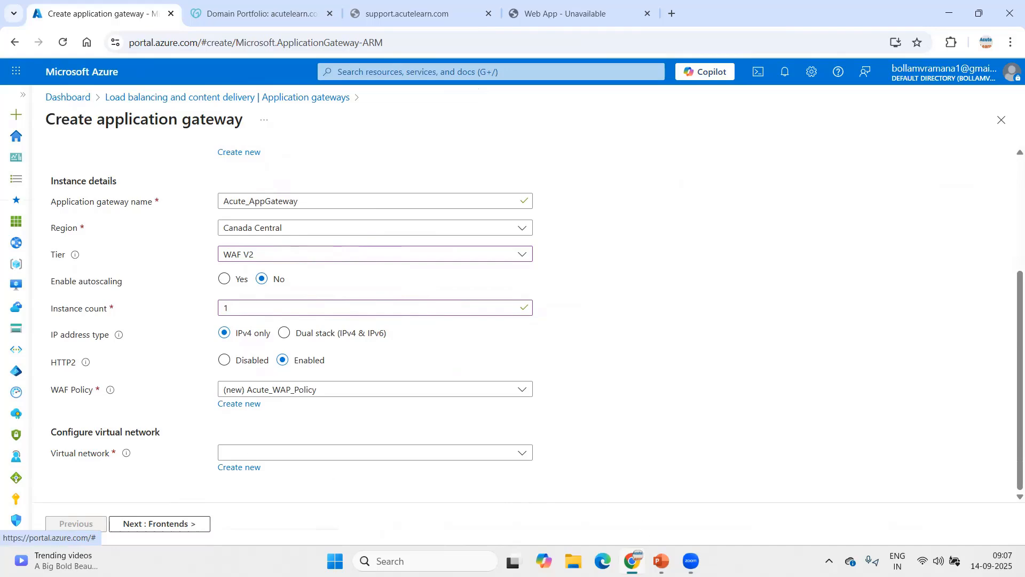
click(661, 561)
click(107, 260)
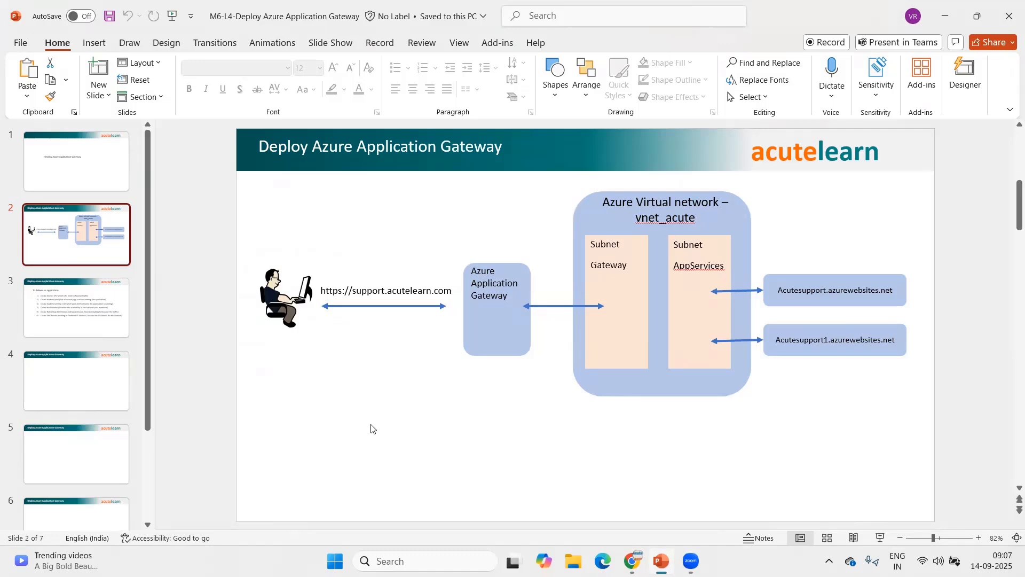
key(alt+Tab)
Step: Assign the gateway to the vnet_acute virtual network and the Gateway (172.16.1.0/28) subnet, and continue to the frontend settings
click(254, 511)
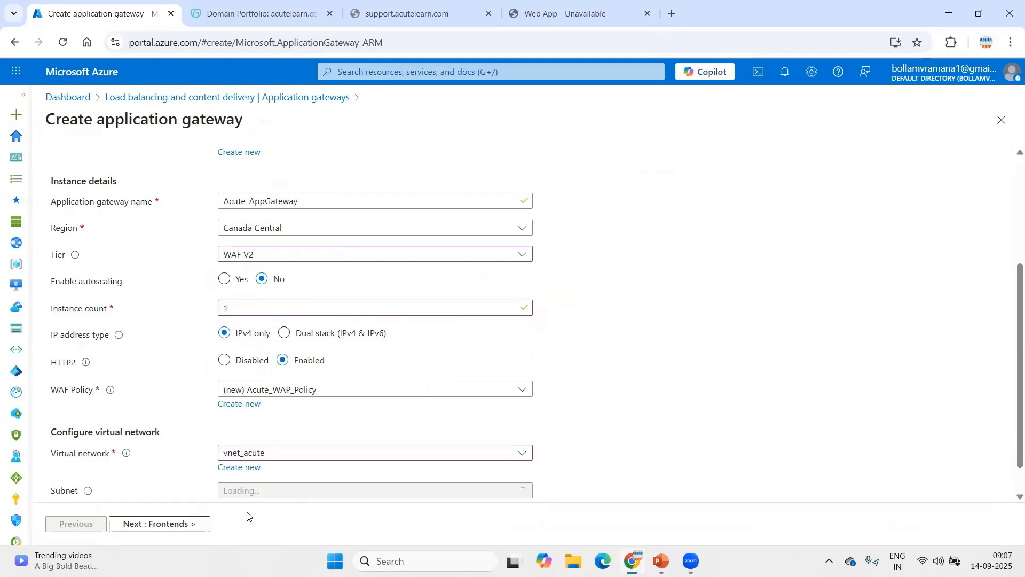
scroll(664, 377, down, 1)
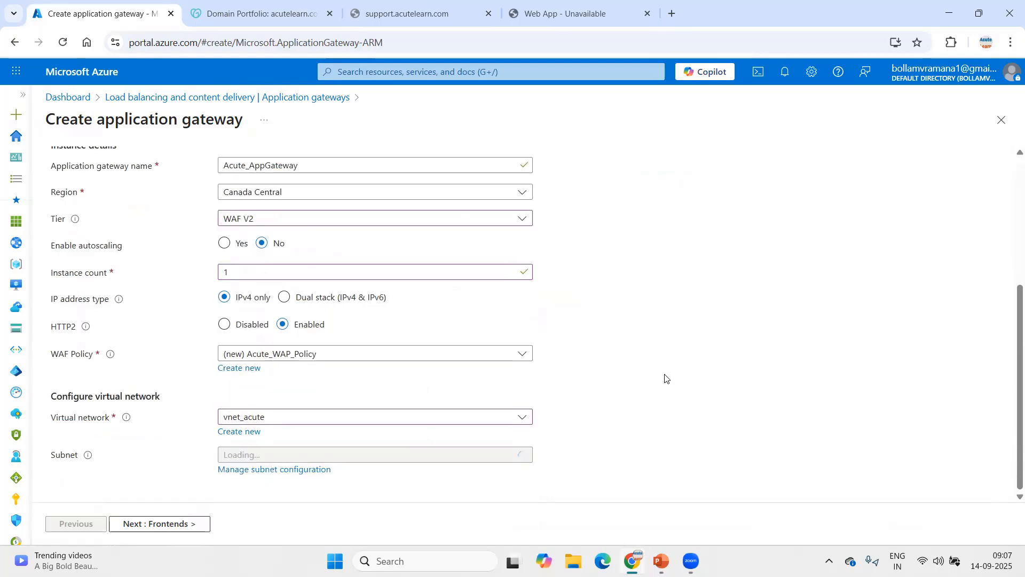
click(335, 458)
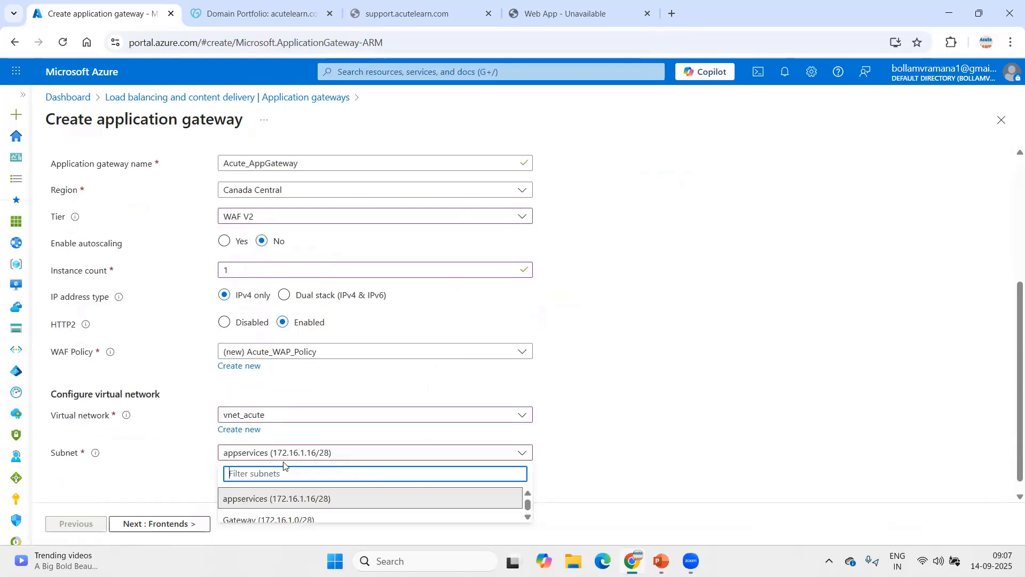
click(258, 520)
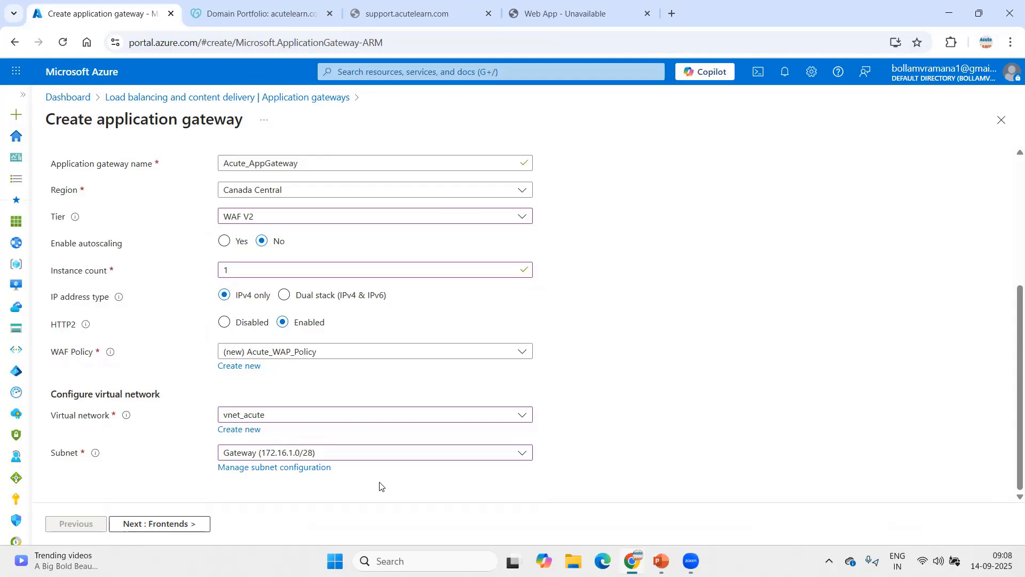
click(150, 530)
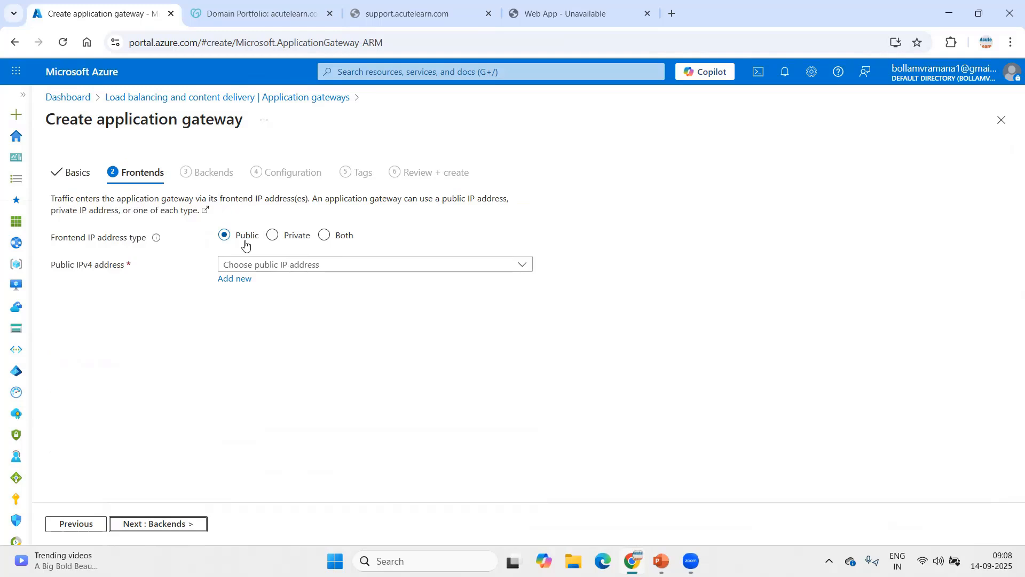
click(298, 237)
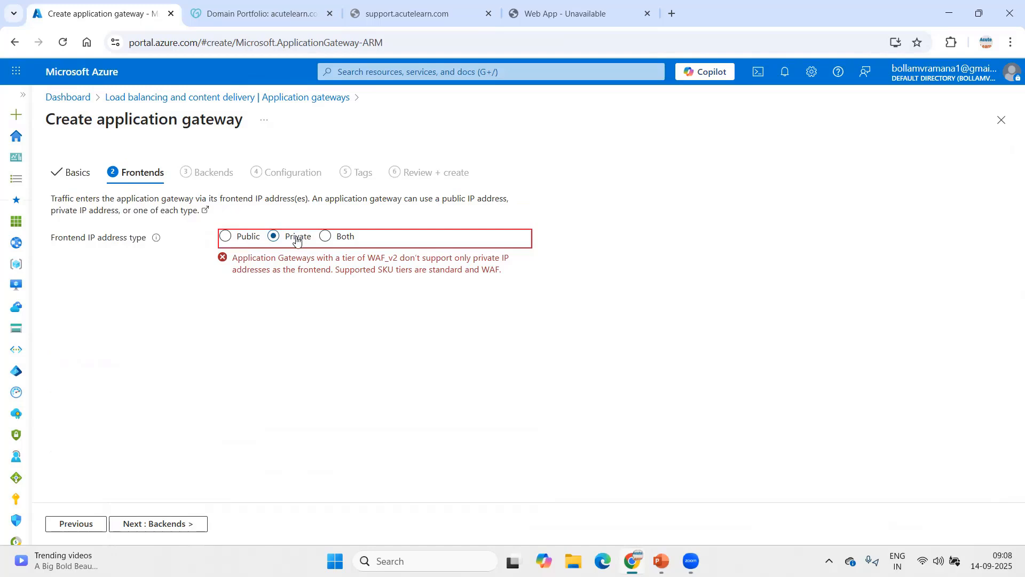
click(341, 241)
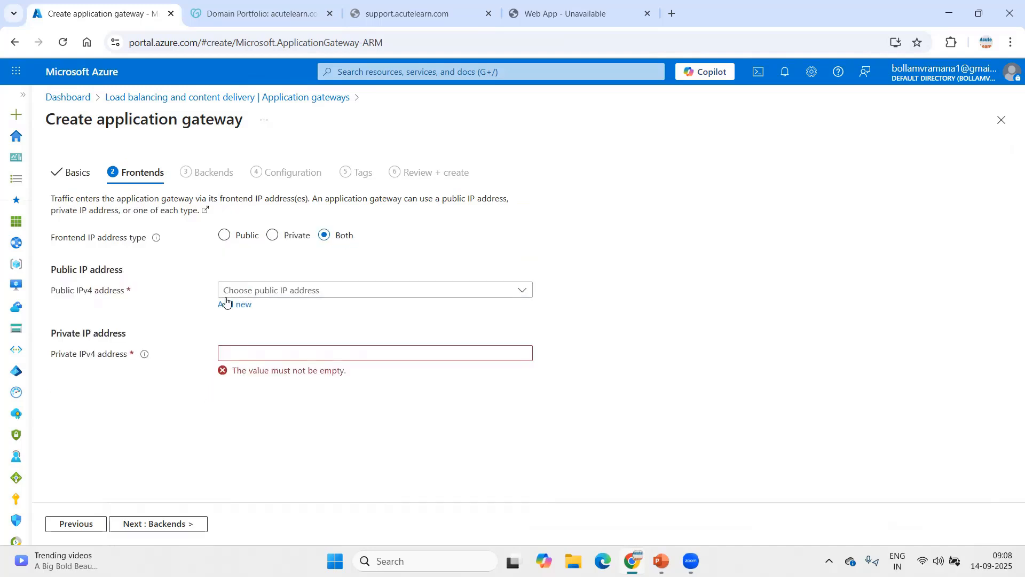
click(228, 238)
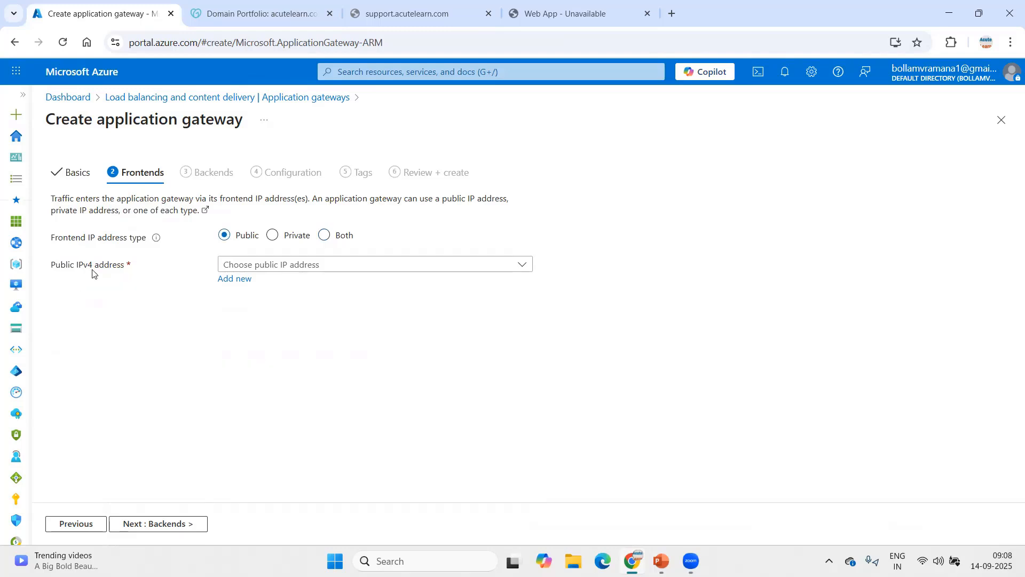
Step: Add a new public IPv4 address named Acute_AppGW_PIP for the frontend and continue to the backend settings
click(233, 279)
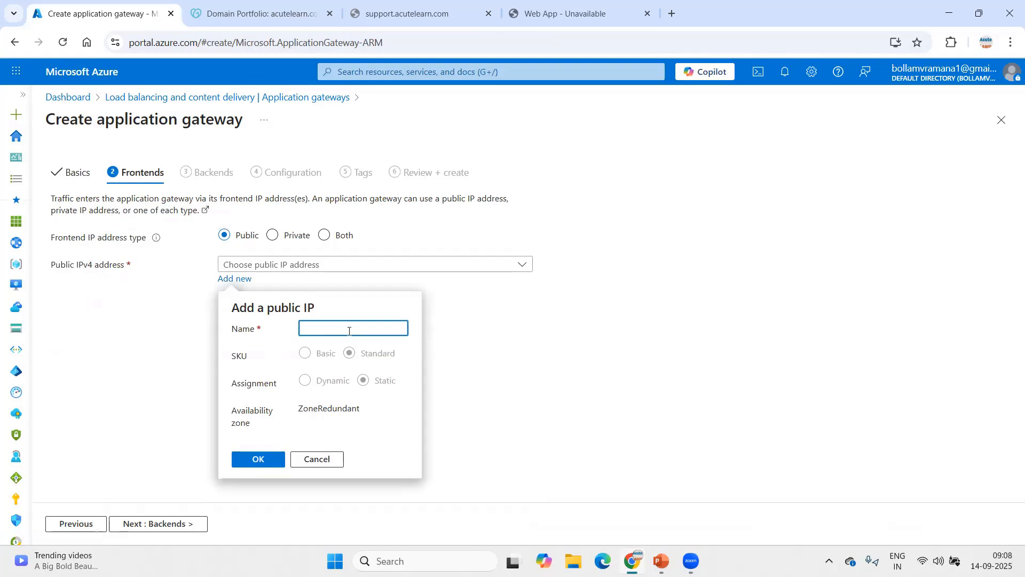
text(Acute_AppGW)
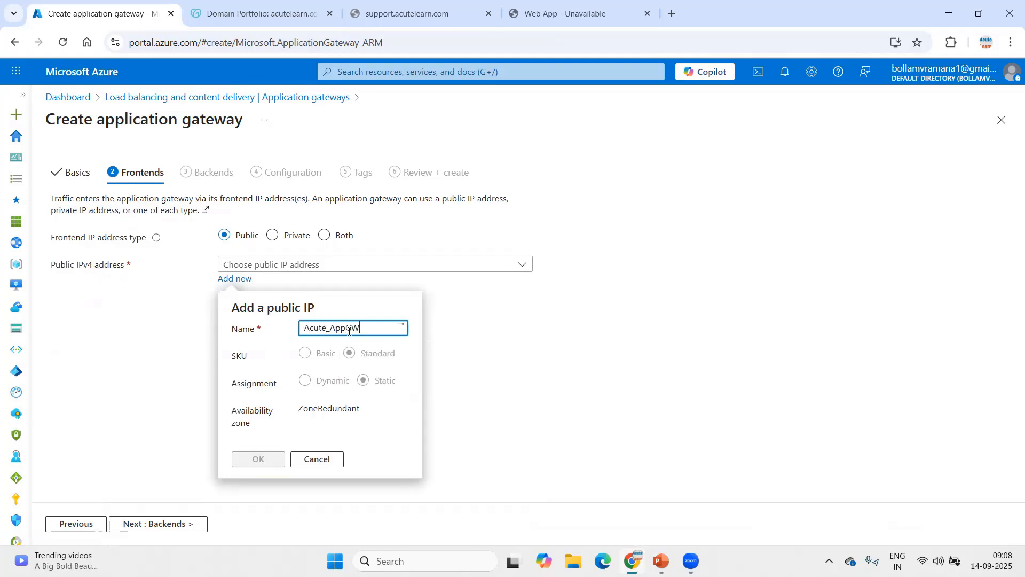
text(_PIP)
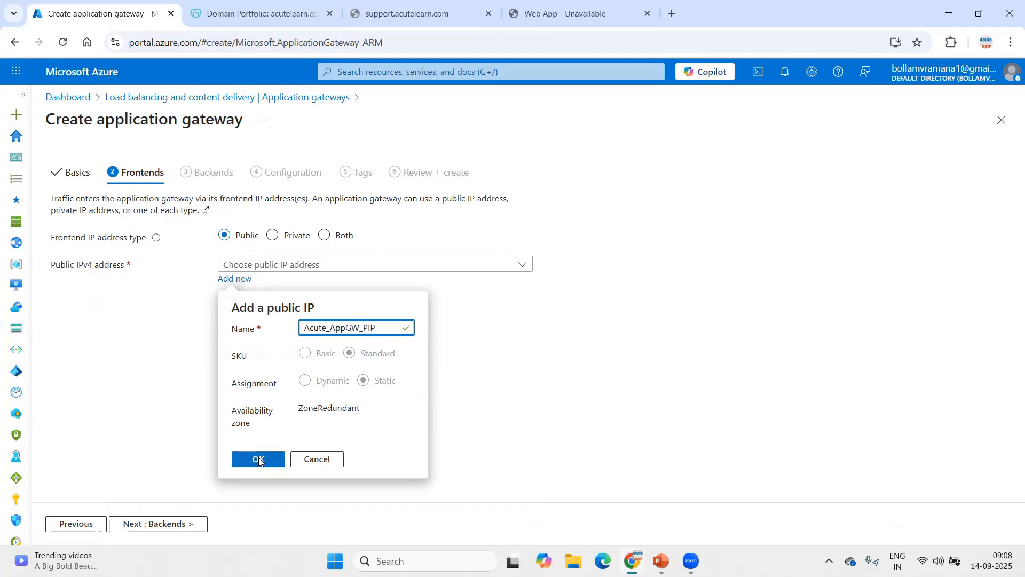
click(259, 459)
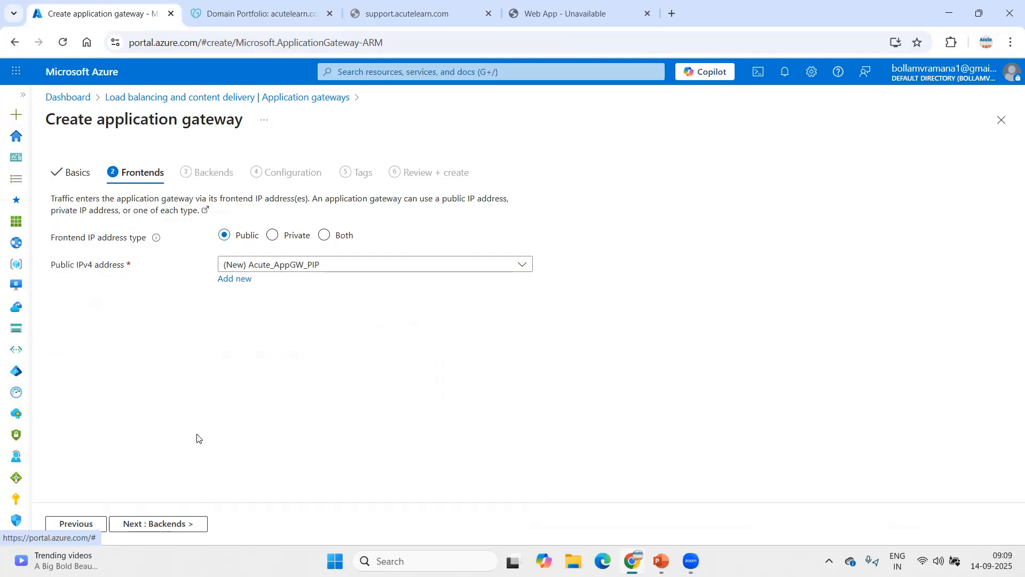
click(162, 529)
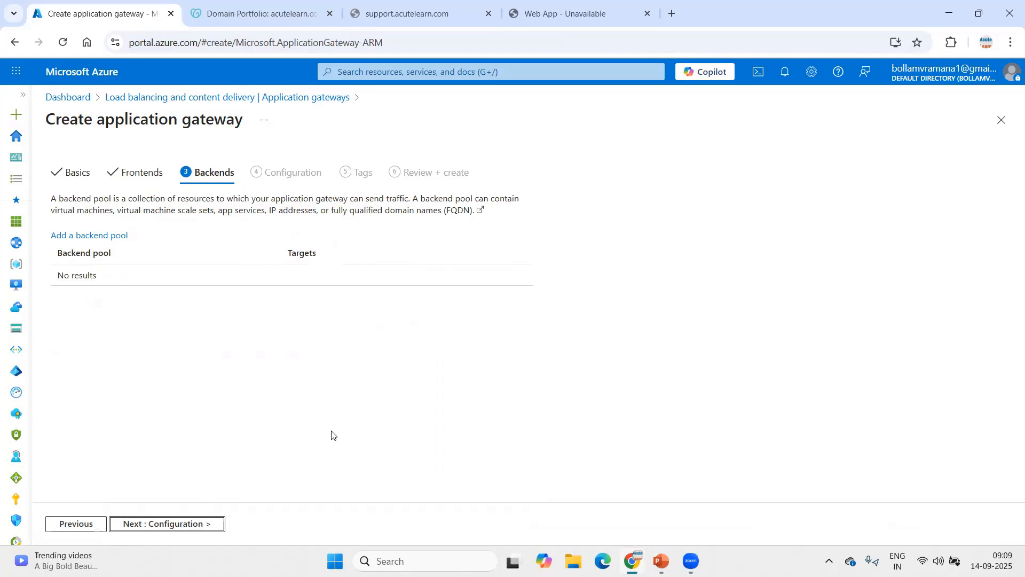
Step: Start a new backend pool and name it Support_BPool
click(124, 238)
click(786, 195)
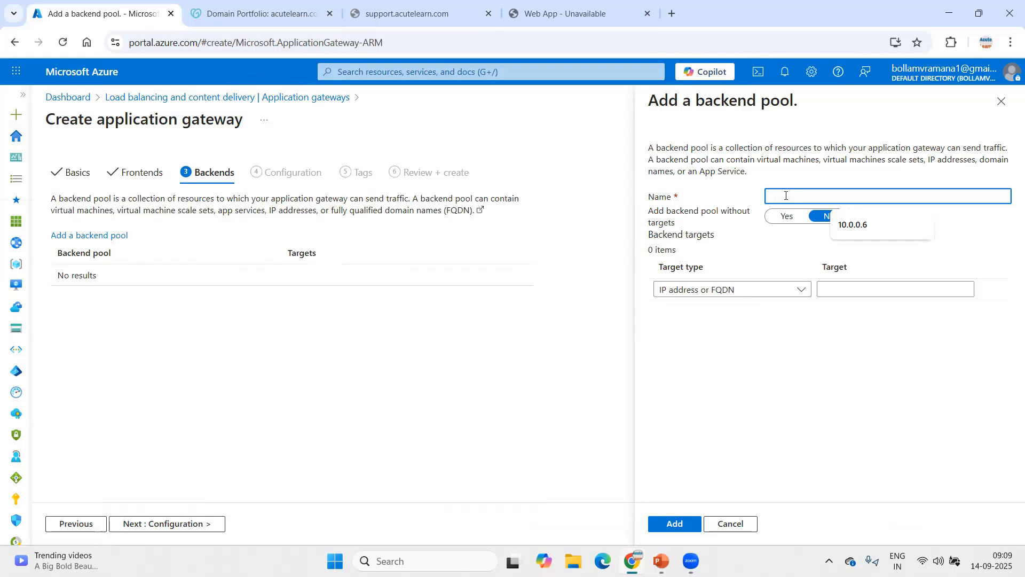
text(Support)
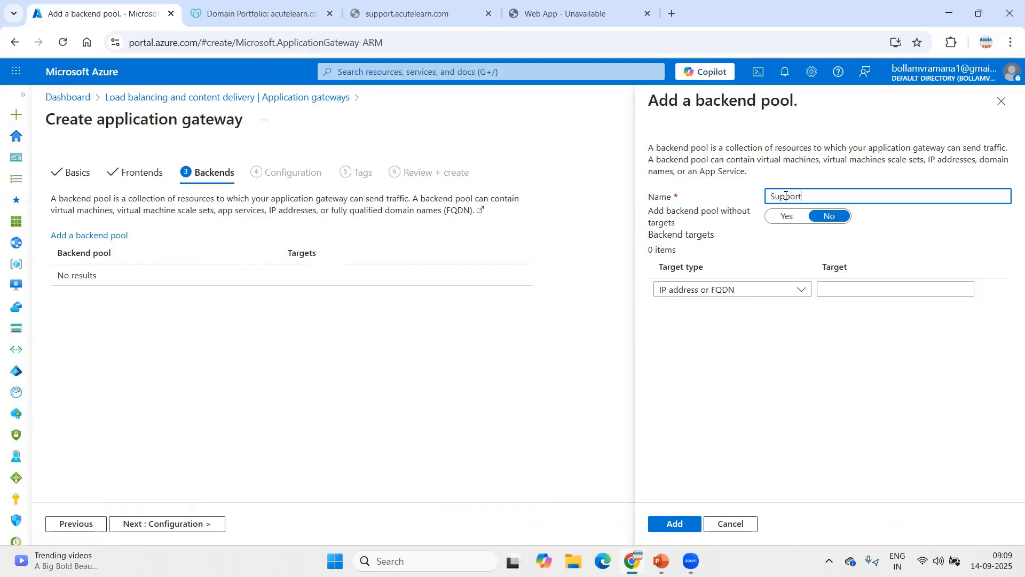
text(_BPool)
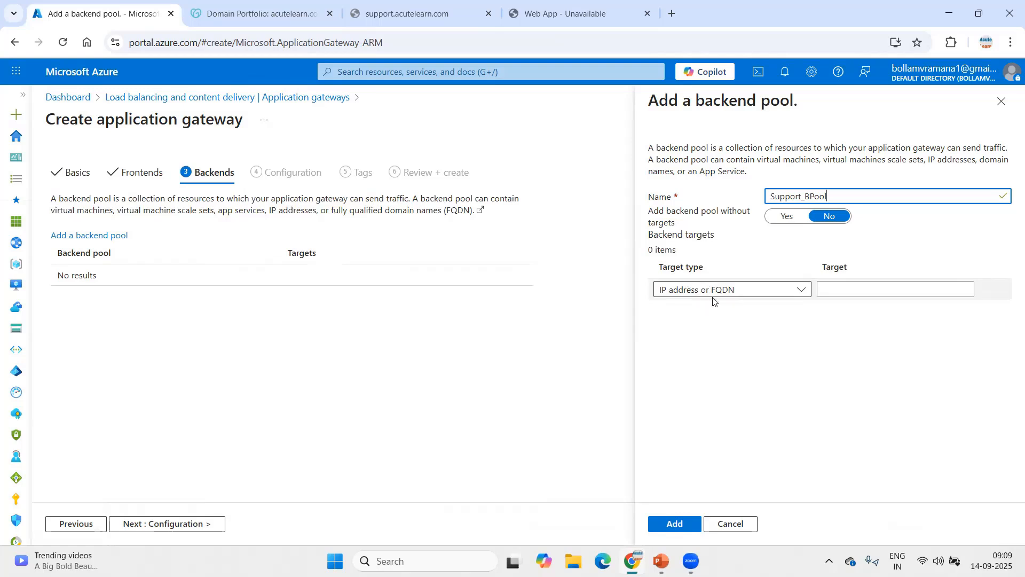
Step: Check which virtual machine and VMSS targets are available for the backend pool
click(751, 292)
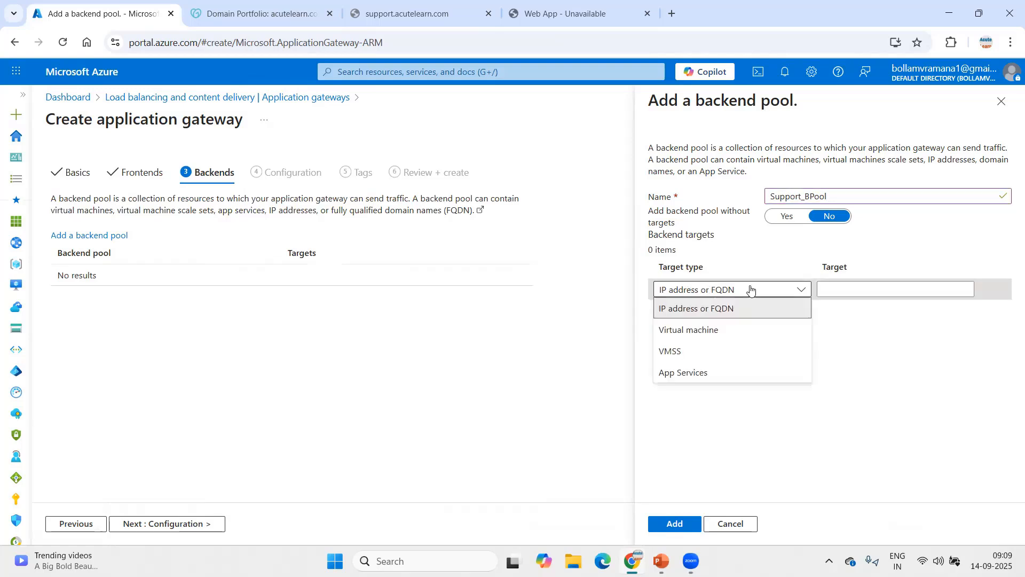
click(692, 332)
click(871, 295)
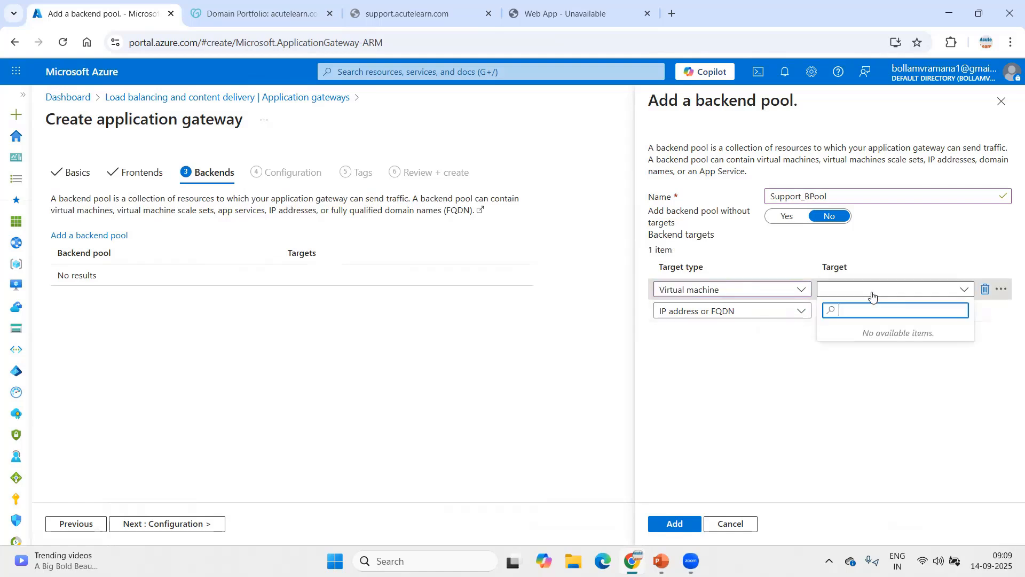
click(797, 295)
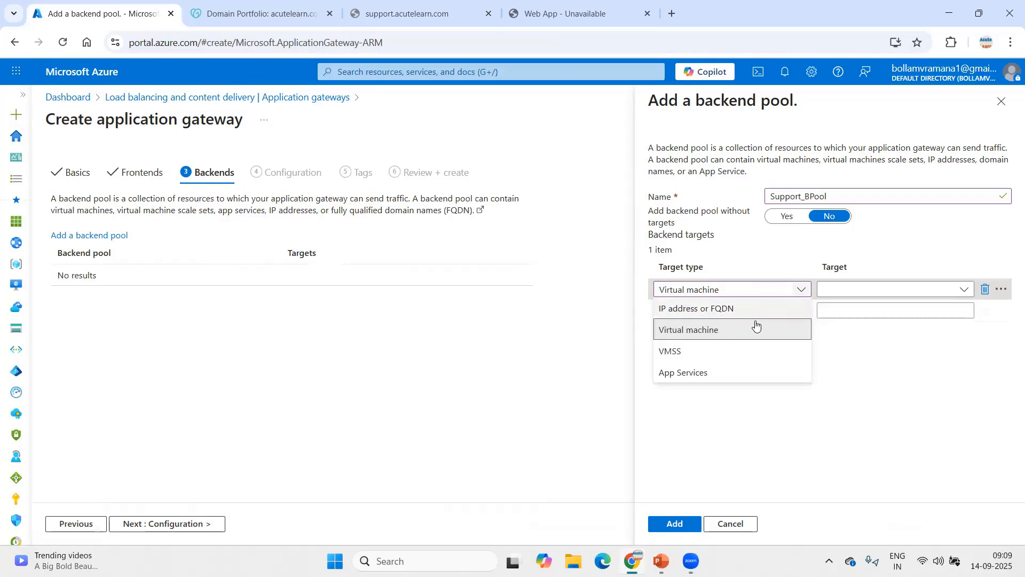
click(694, 355)
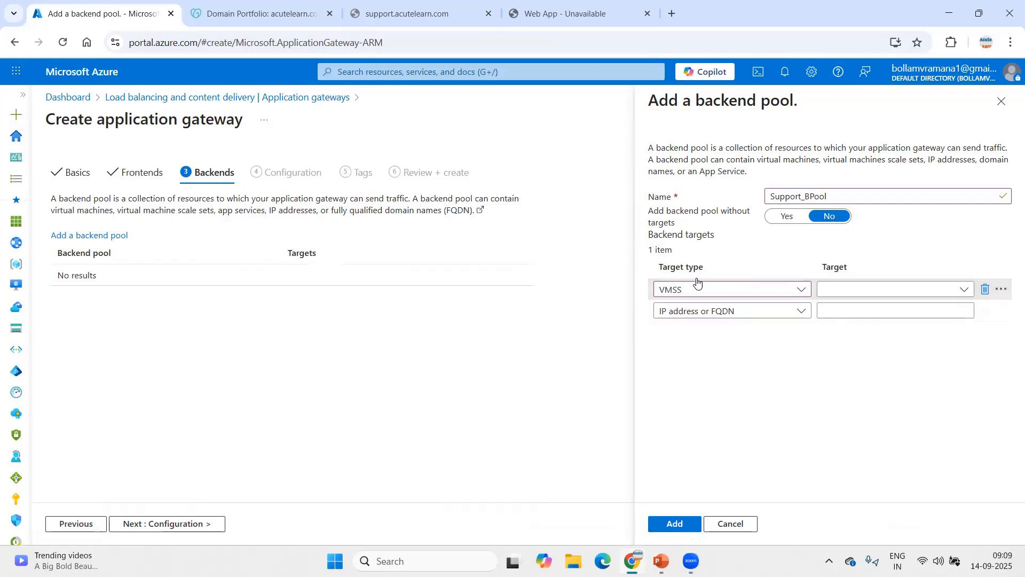
click(880, 293)
Step: Add the App Services acutesupport and azuresupport1 as the two backend pool targets
click(778, 295)
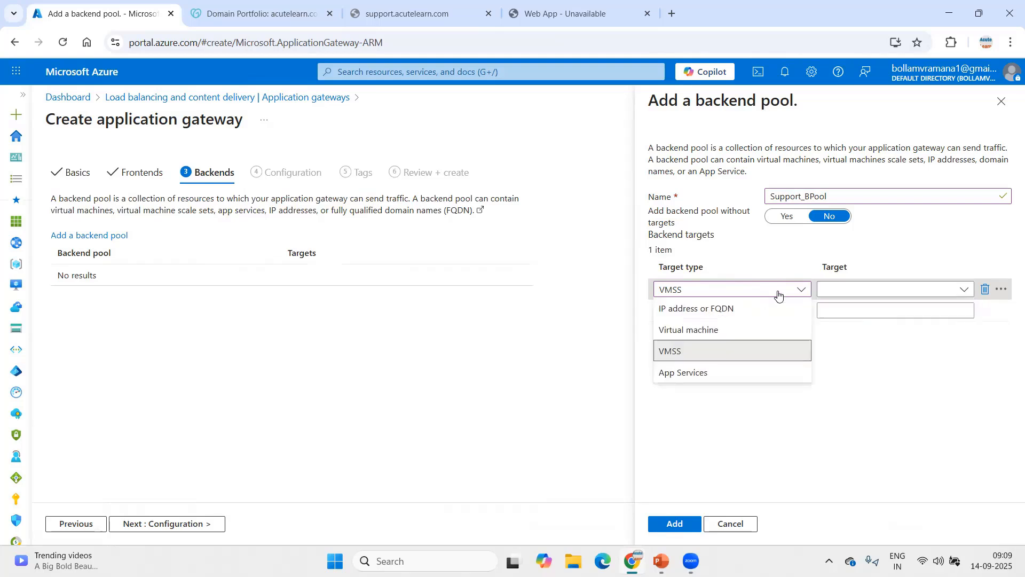
click(693, 376)
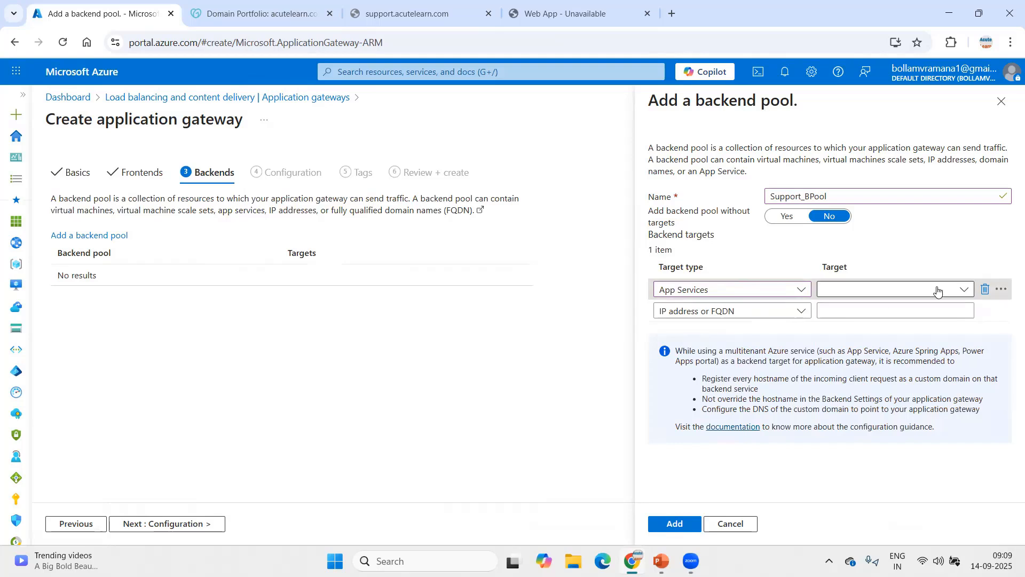
click(965, 291)
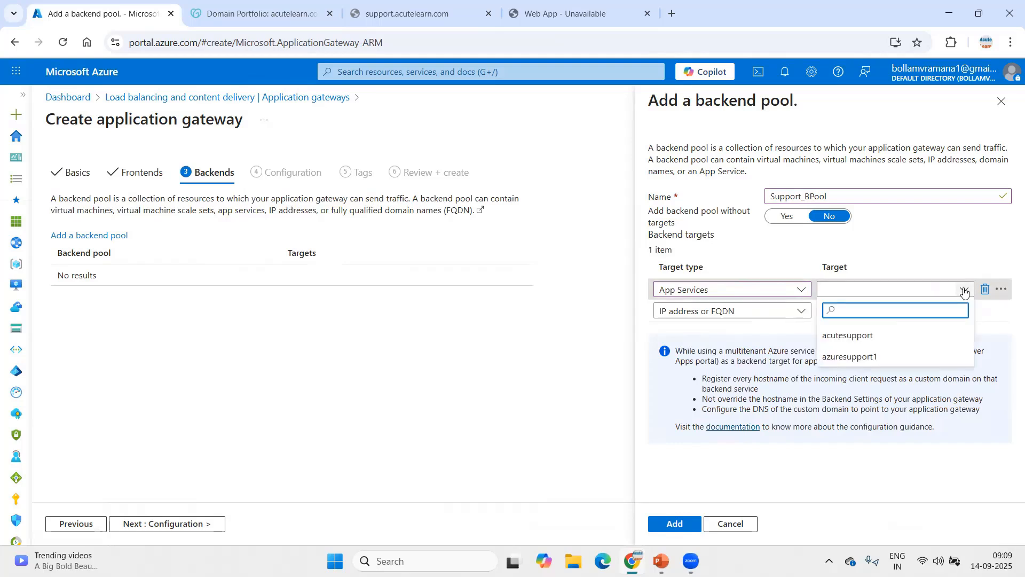
click(862, 337)
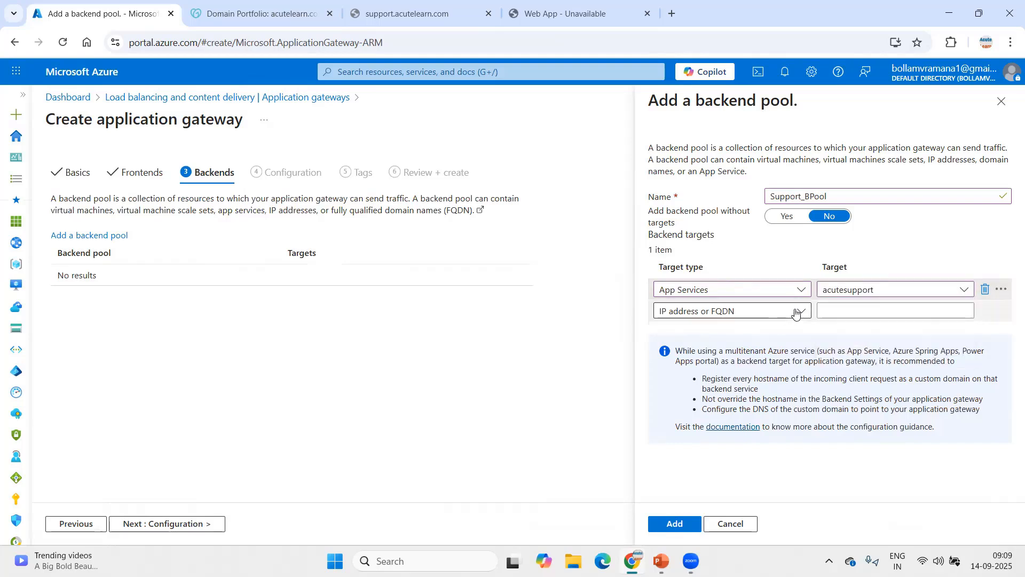
click(775, 313)
click(681, 393)
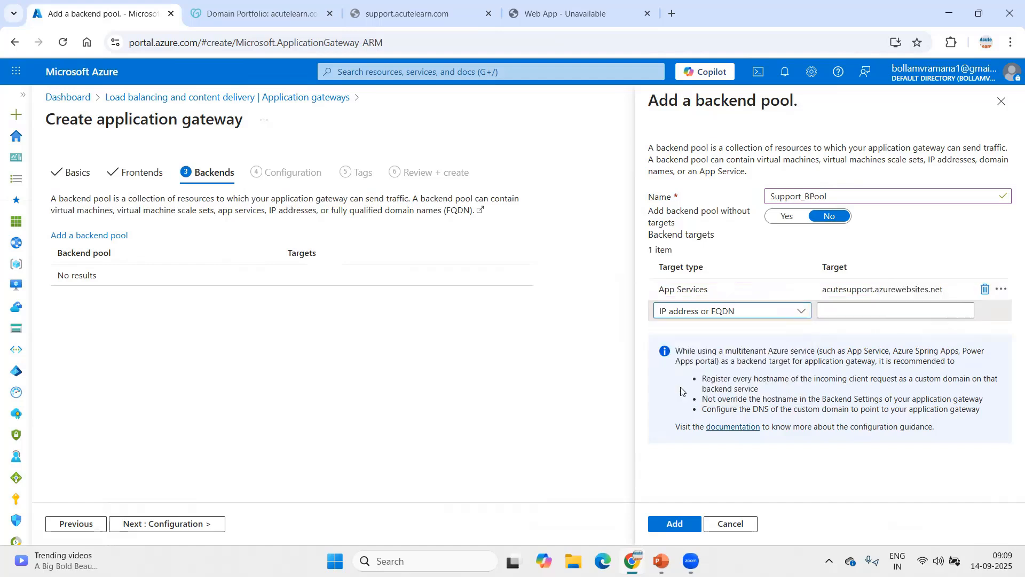
click(872, 313)
click(842, 380)
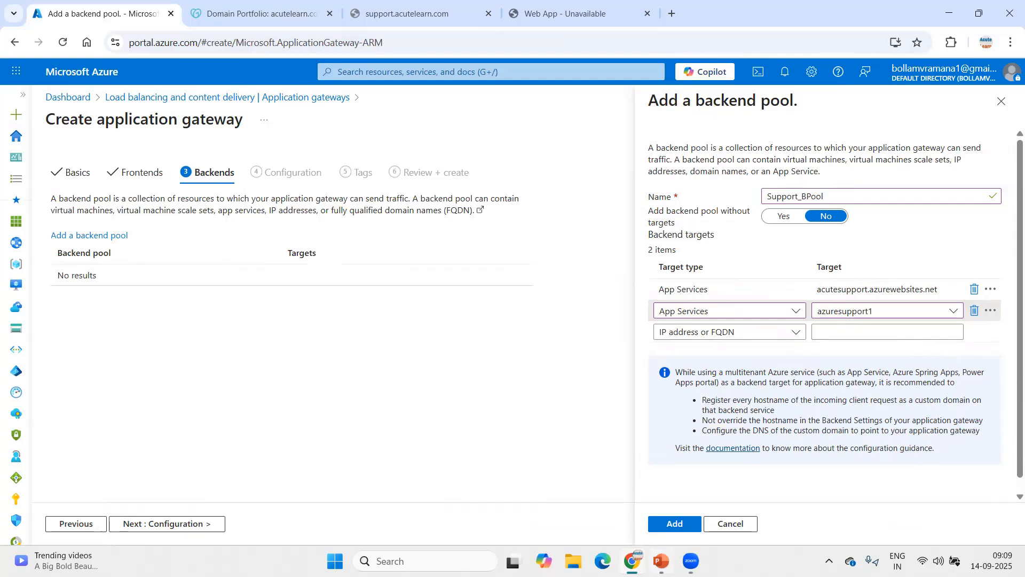
Step: Switch to PowerPoint, check the architecture slide, and draw a large rounded rectangle in the middle of blank slide 4
key(alt+Tab)
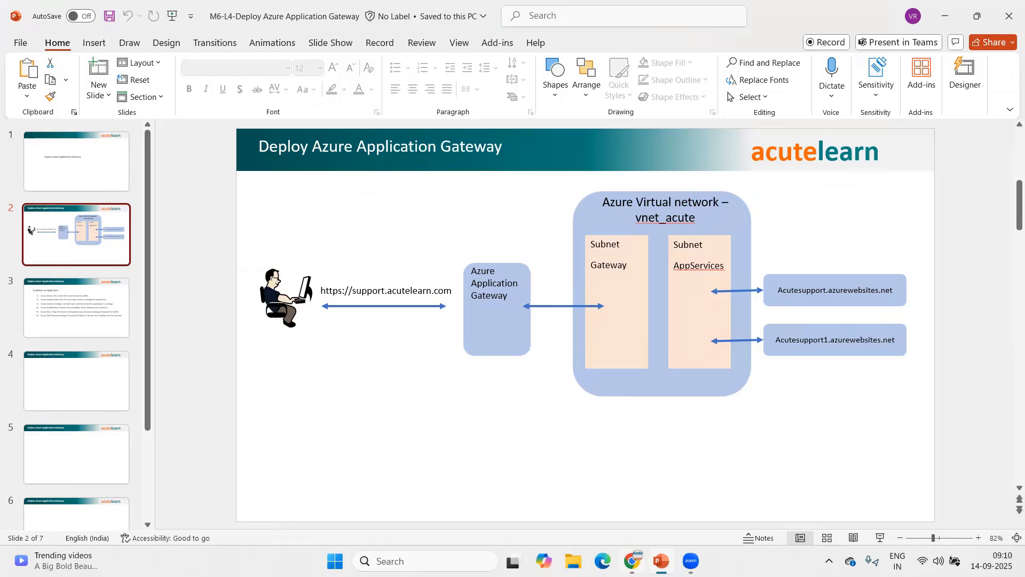
key(alt+Tab)
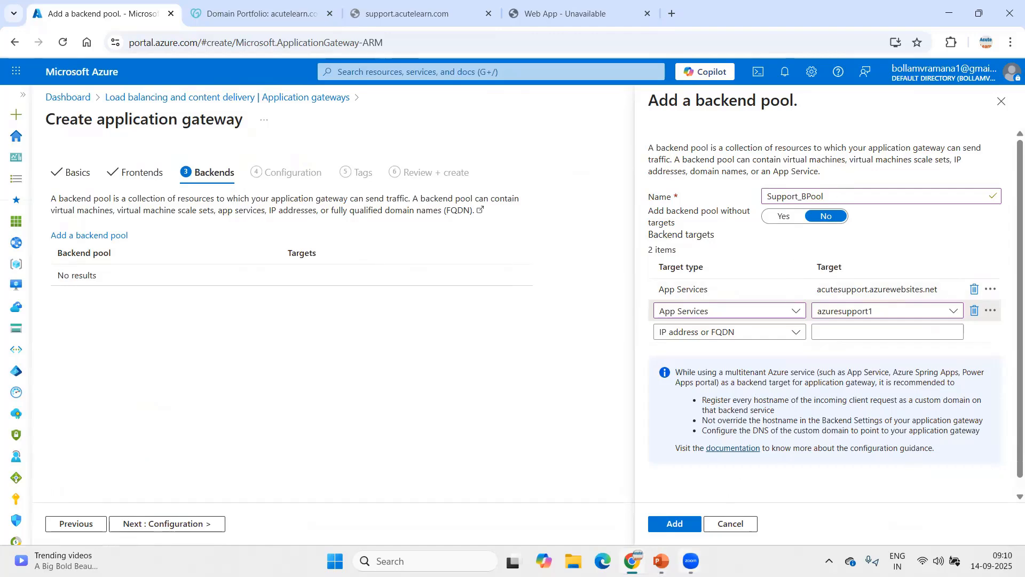
key(alt+Tab)
click(80, 382)
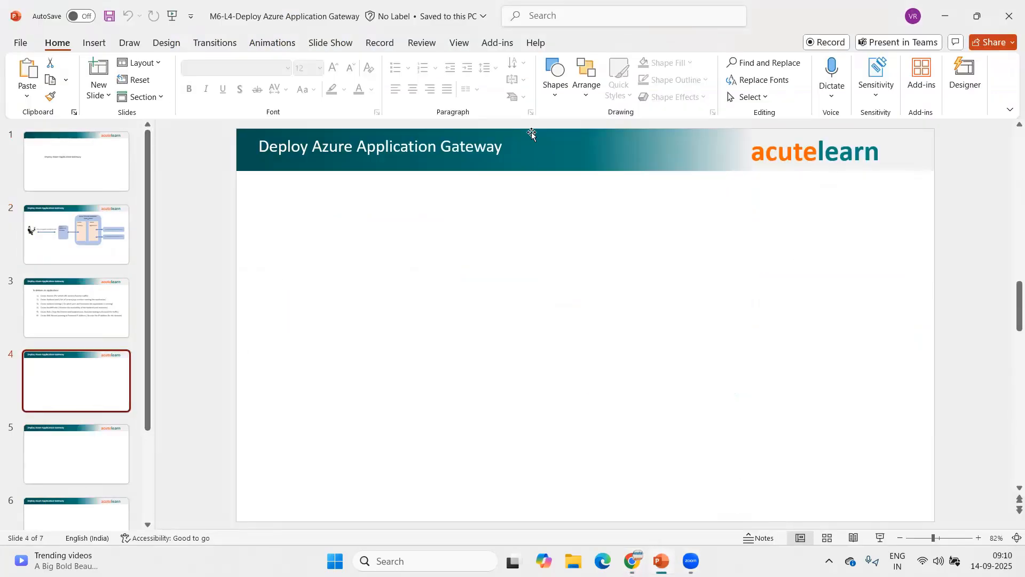
click(555, 77)
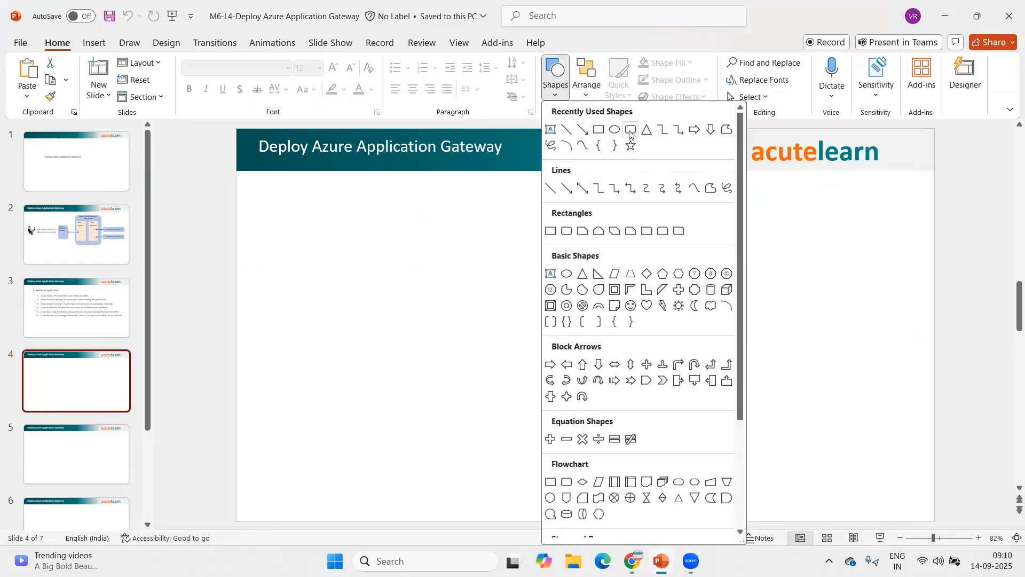
click(630, 129)
mouse_move(382, 258)
mouse_down()
mouse_move(689, 396)
mouse_move(751, 439)
mouse_move(739, 459)
mouse_up()
click(707, 210)
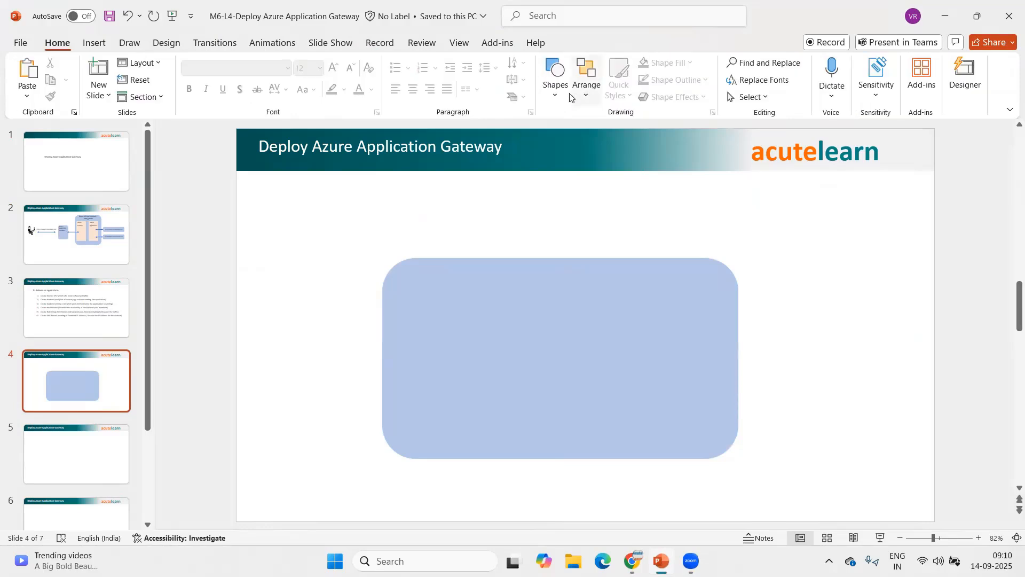
Step: Draw a small rounded rectangle about 0.93 cm wide and 3.53 cm high against the large shape's left edge and fill it light orange
click(555, 77)
click(636, 129)
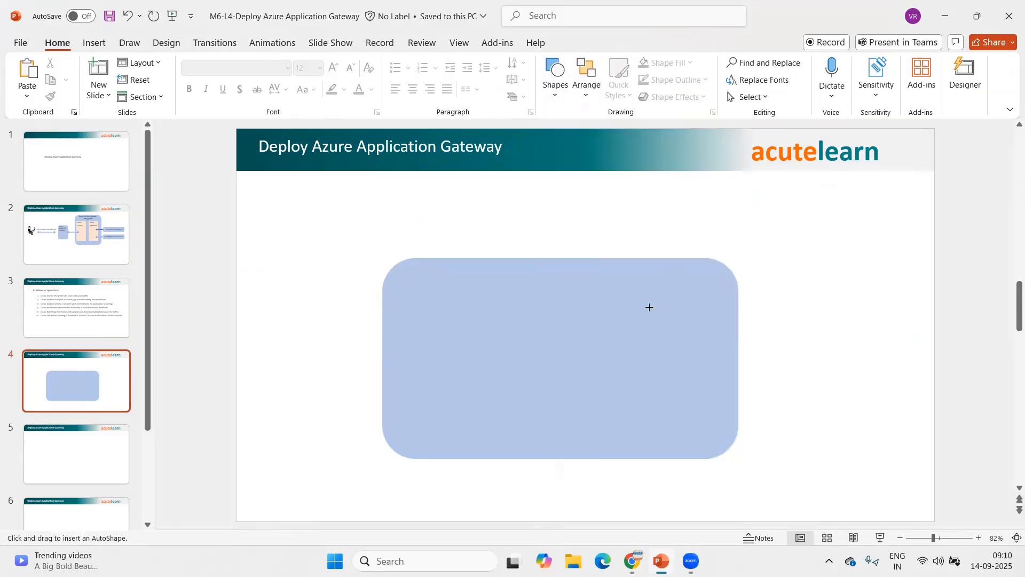
drag(363, 315, 382, 388)
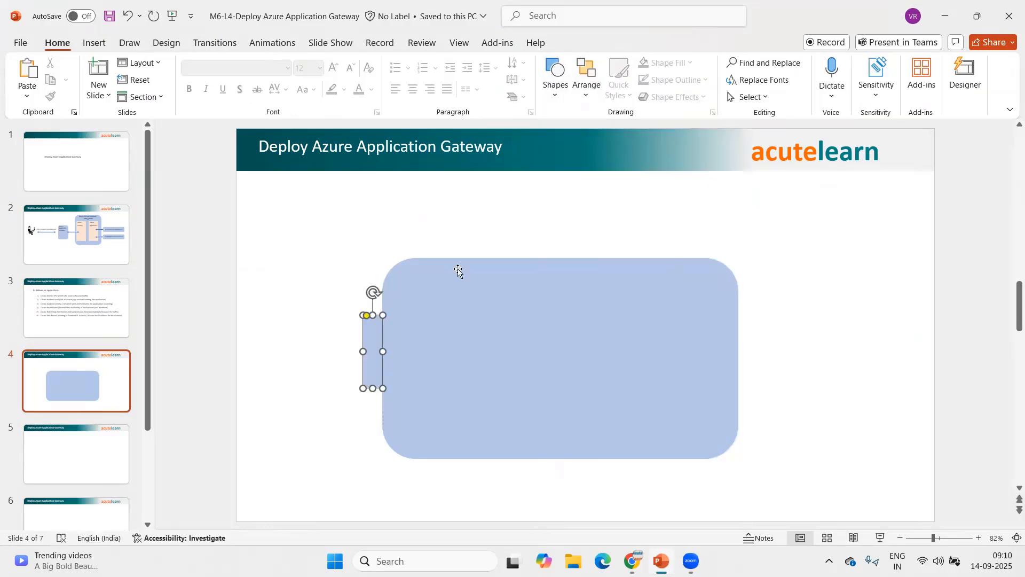
click(385, 71)
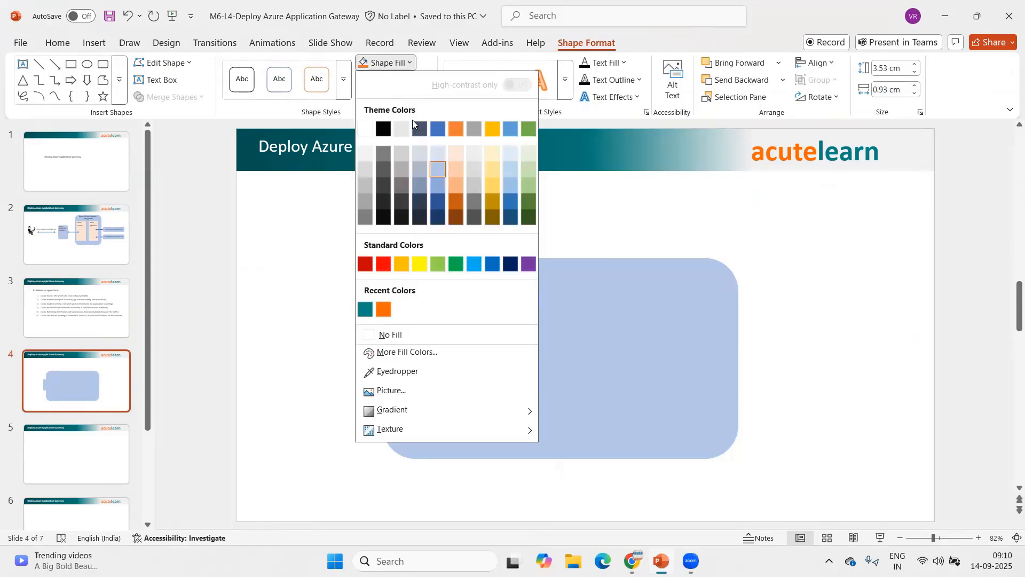
click(460, 142)
click(303, 381)
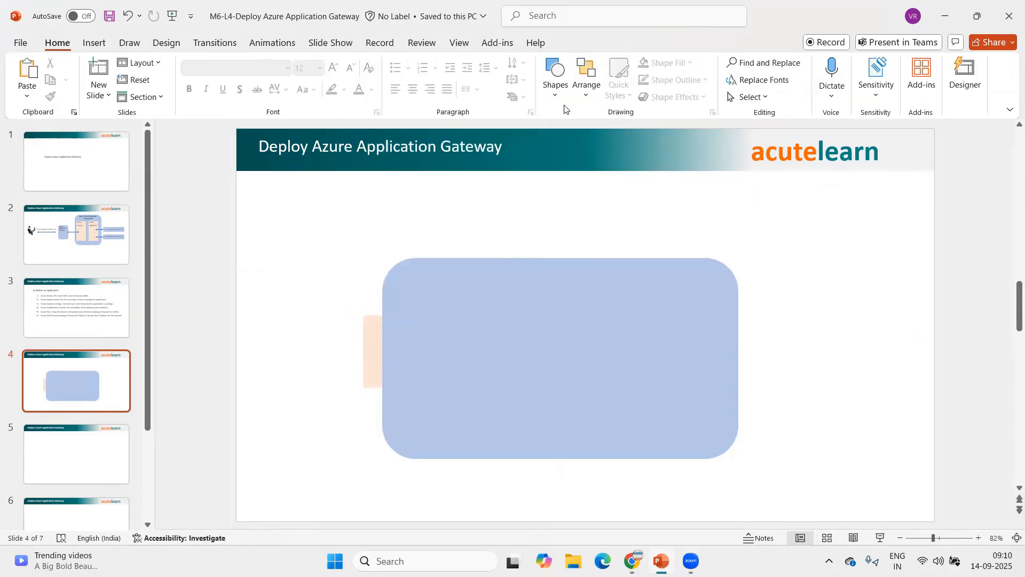
Step: Add a text box beside the small orange shape reading "FIP" and, on a second line, "Public"
click(556, 74)
click(553, 133)
drag(298, 341, 372, 368)
text(FIP)
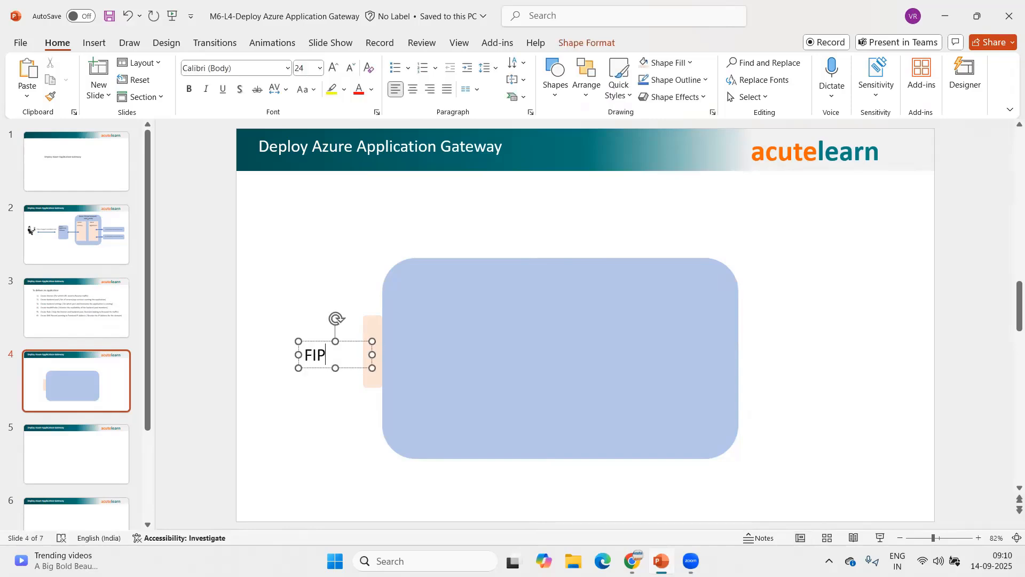
key(Return)
text(Public)
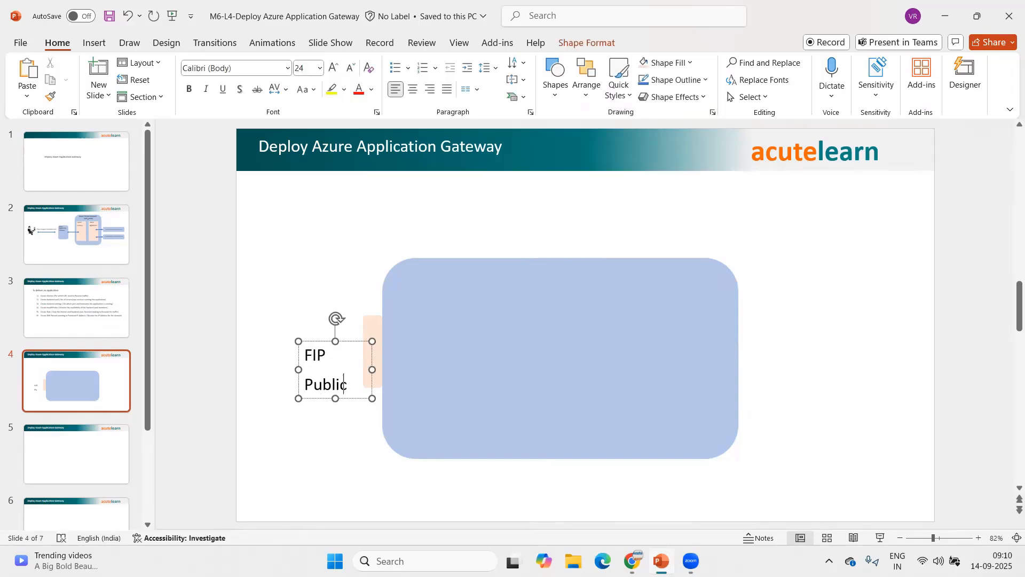
click(345, 454)
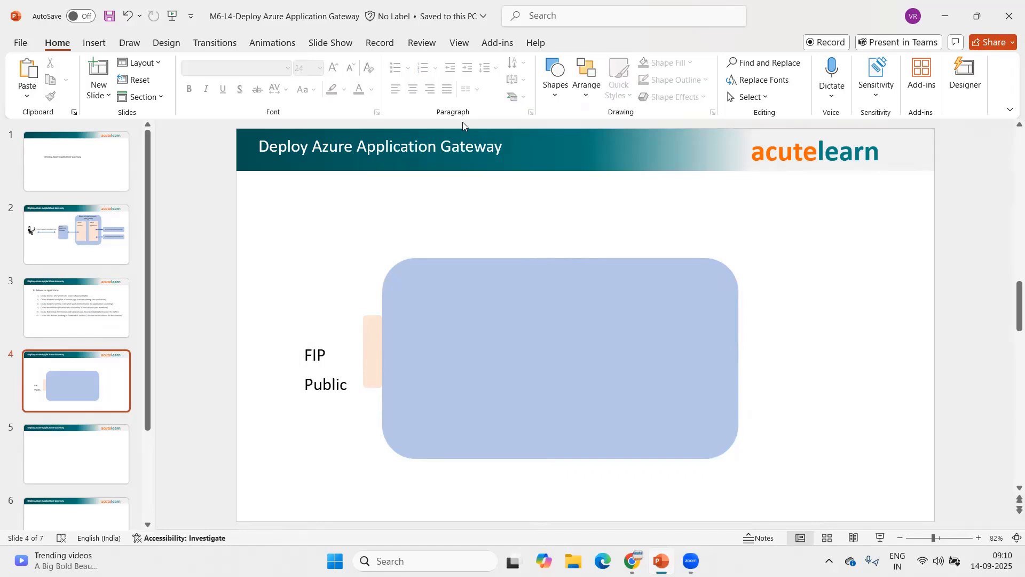
Step: Open the choice of shapes for another diagram element
click(559, 88)
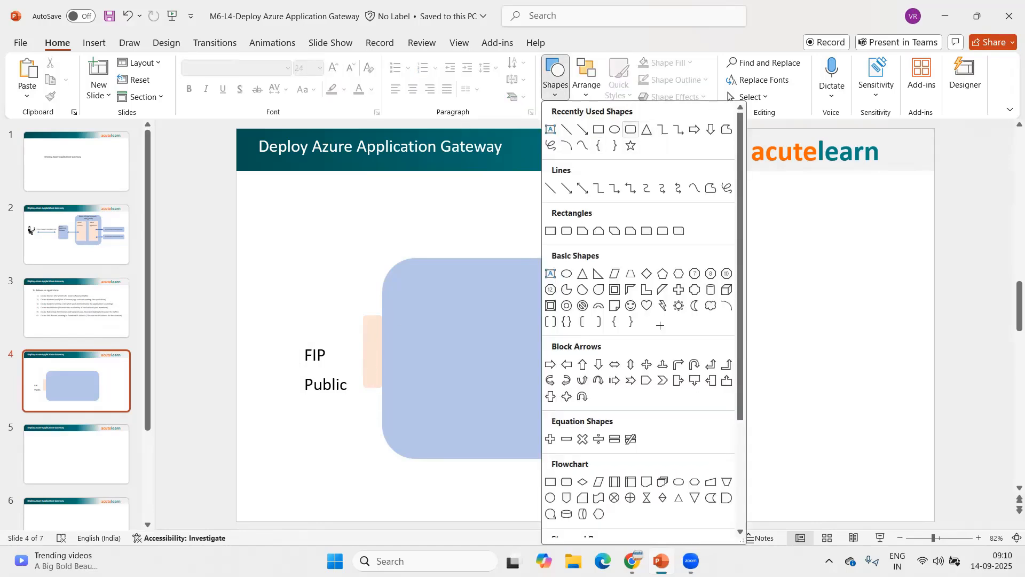
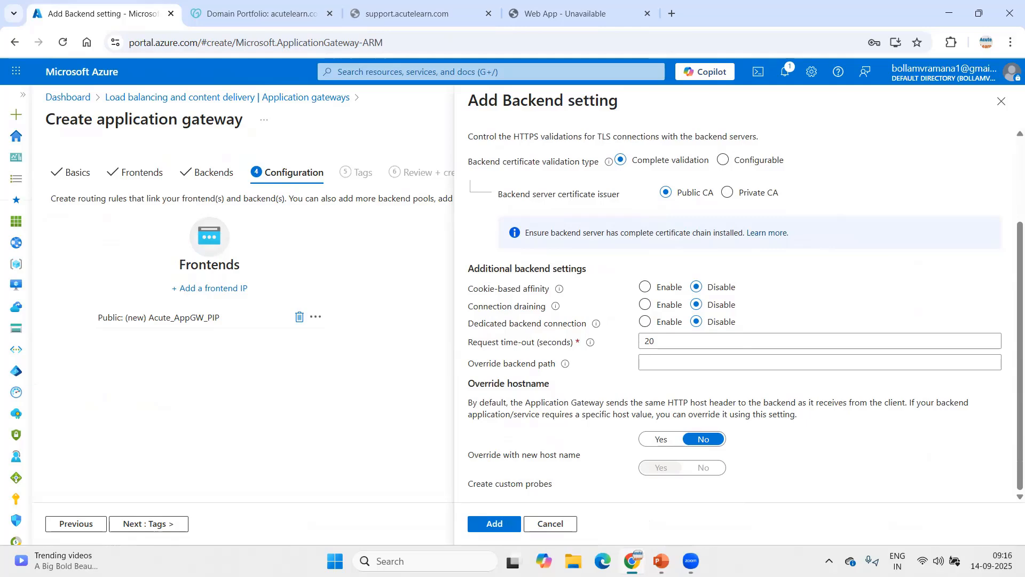
Step: Check the gateway diagram in PowerPoint, and return to the backend setting in the Azure portal
mouse_move(661, 560)
click(706, 524)
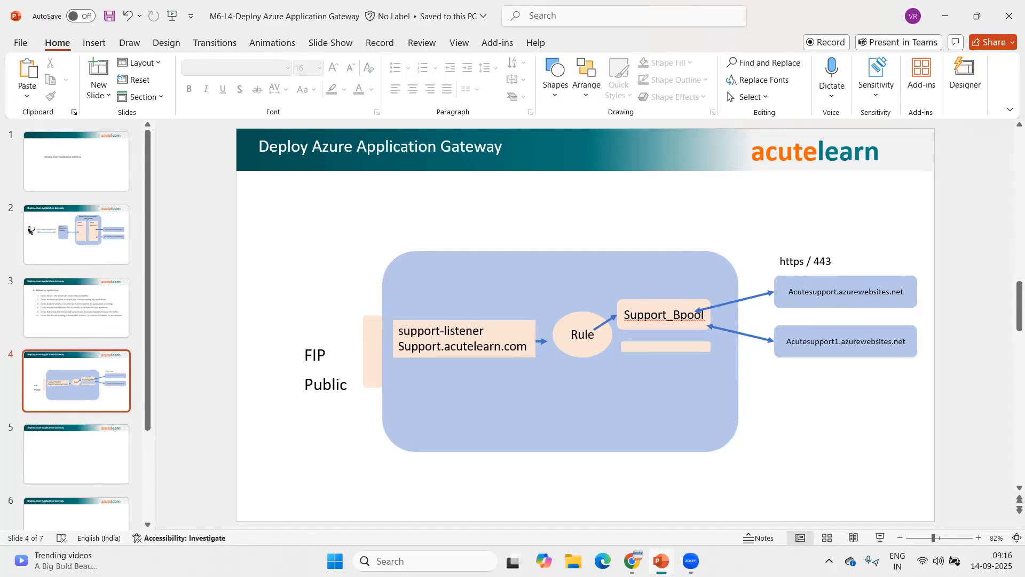
click(633, 560)
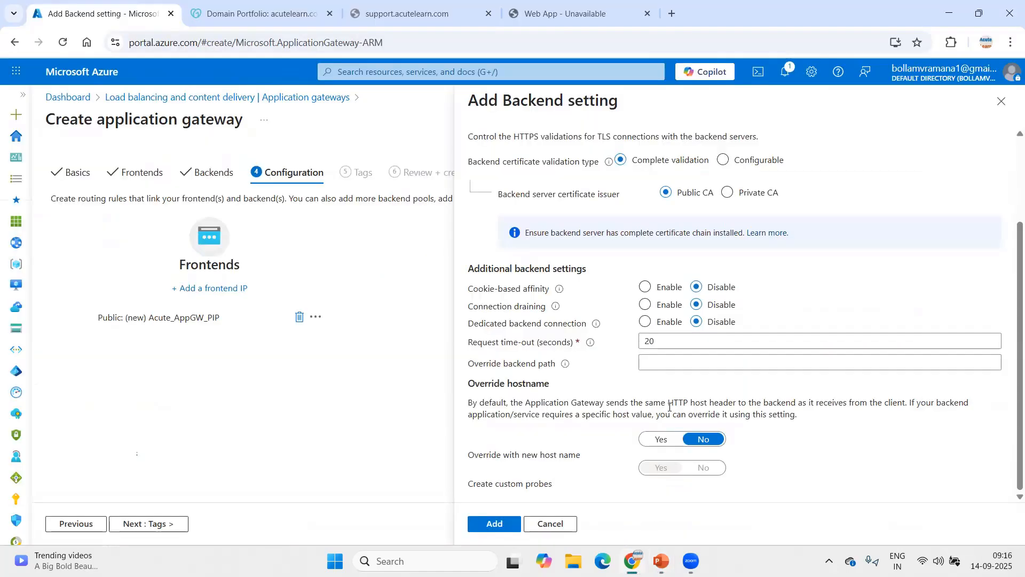
Step: Enable the host name override in the backend setting and have the host name picked from the backend target
click(662, 439)
scroll(830, 439, down, 2)
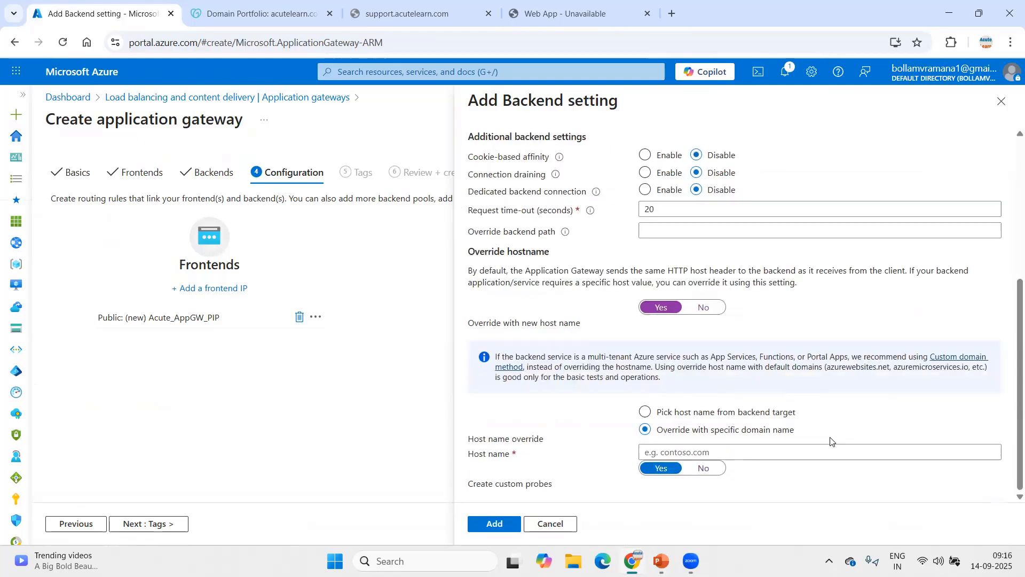
click(716, 415)
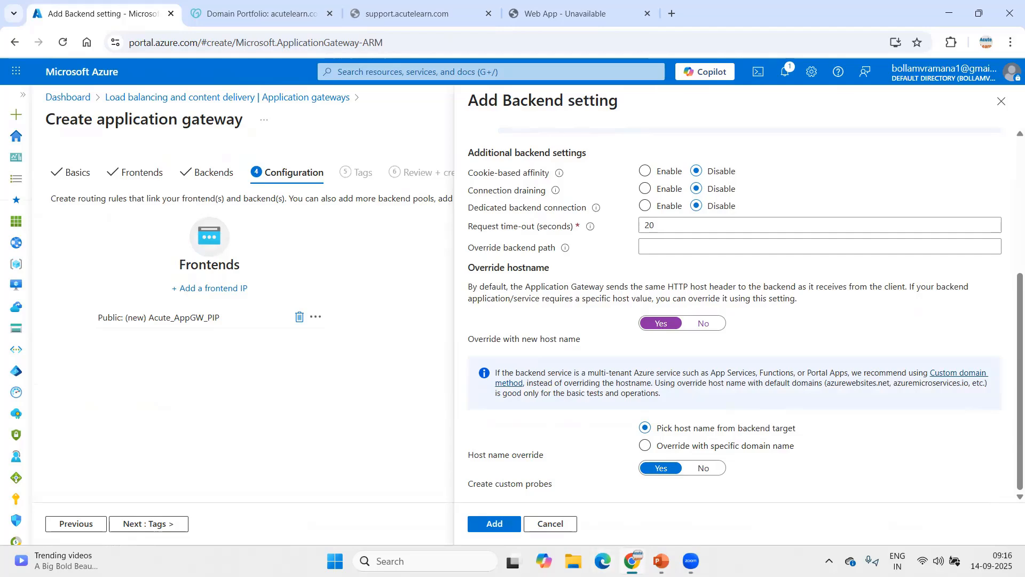
Step: Check the diagram in PowerPoint once more, and return to the Azure portal to add the backend setting and the routing rule
click(661, 560)
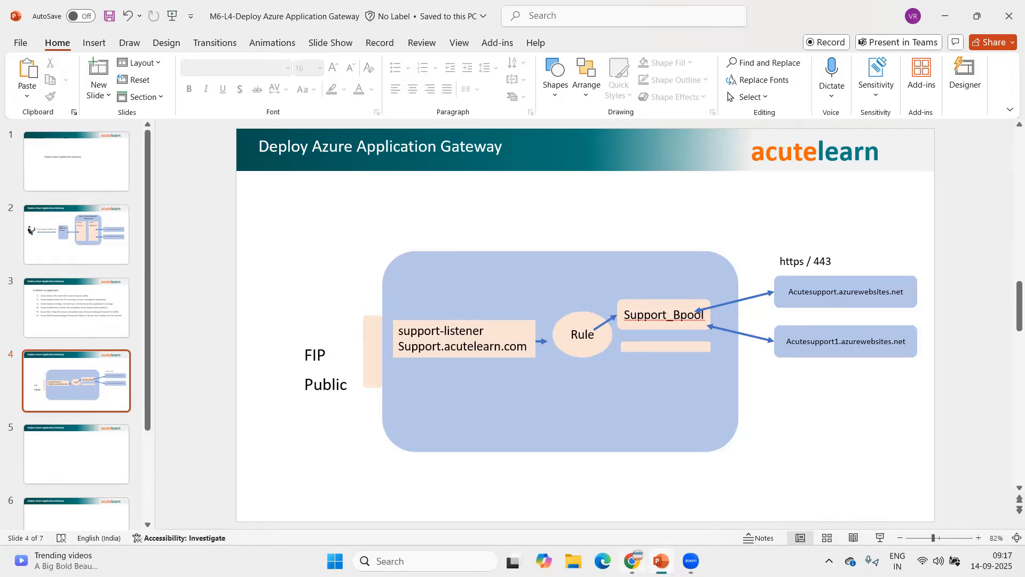
key(alt+Tab)
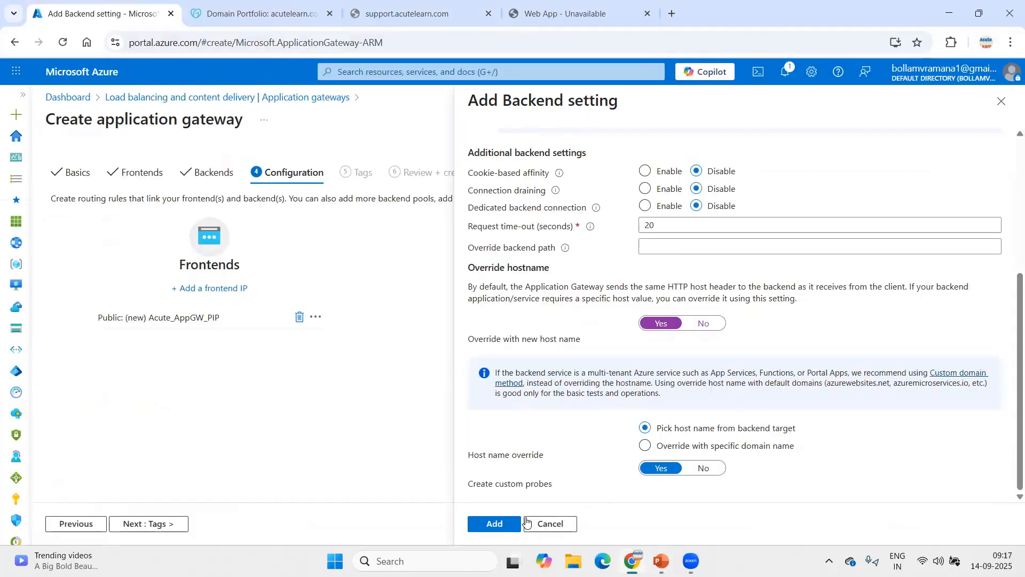
click(492, 526)
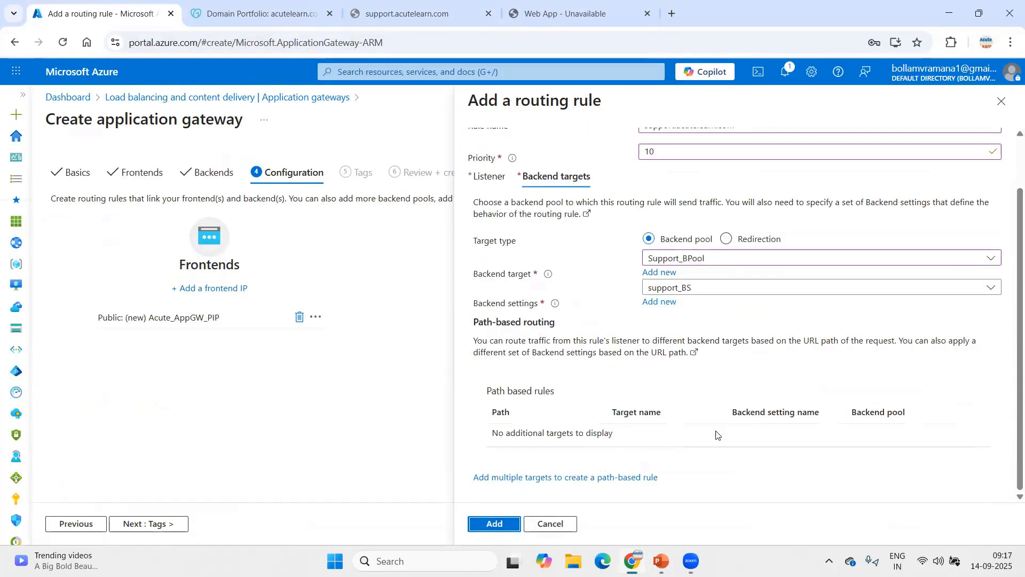
click(496, 525)
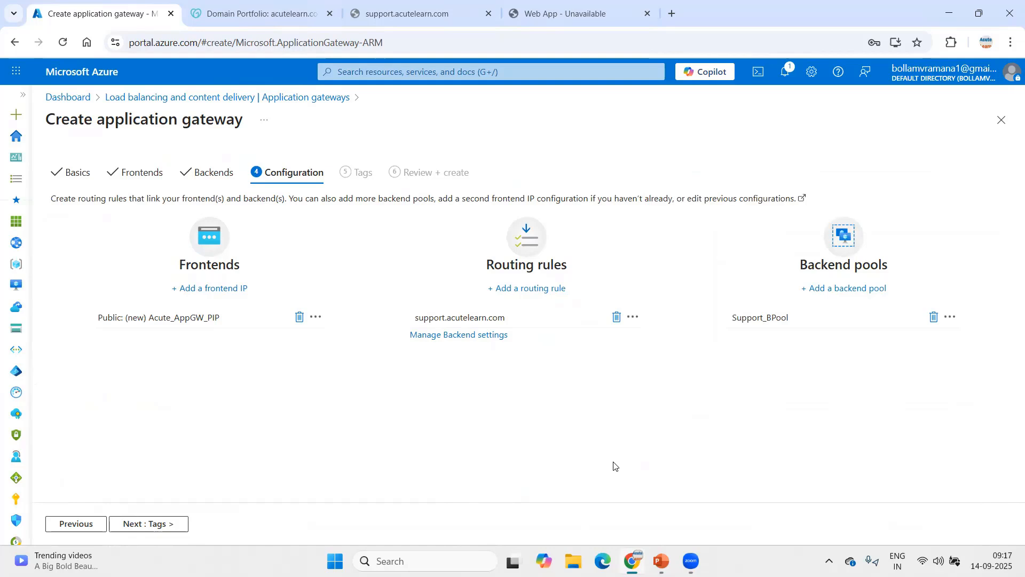
Step: Continue without tags to the gateway's review stage and open the validation error details
click(151, 522)
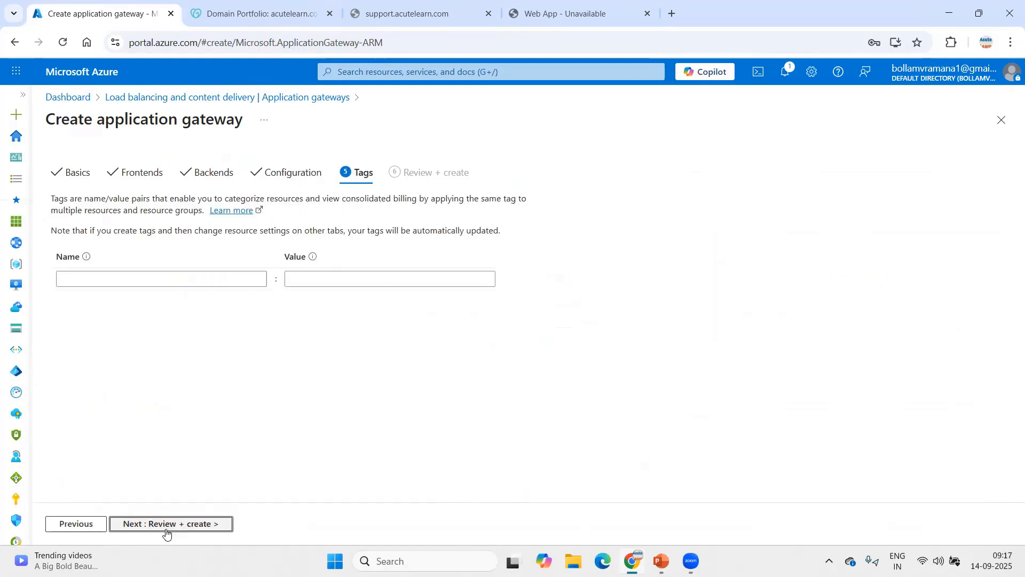
click(179, 526)
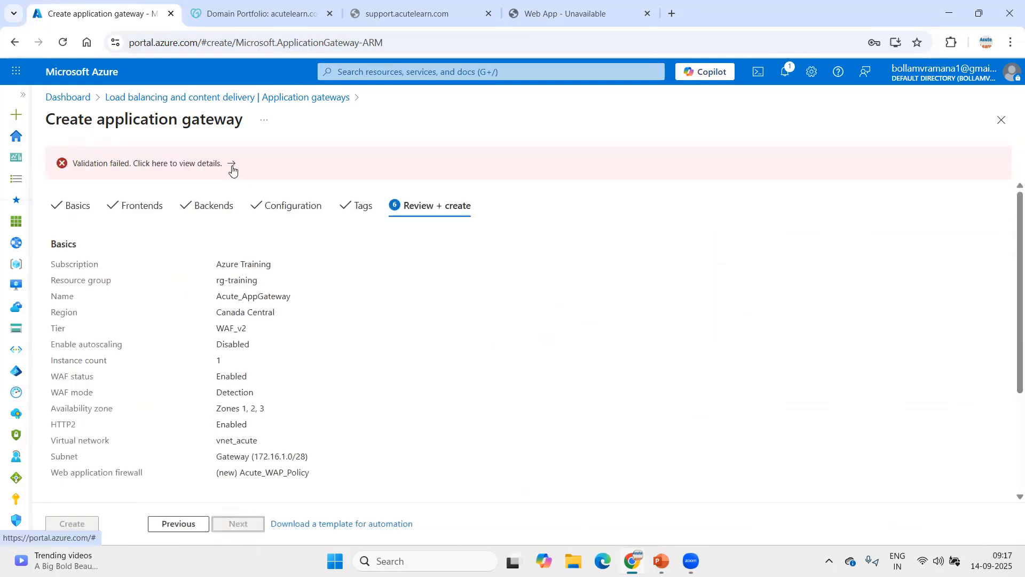
click(232, 170)
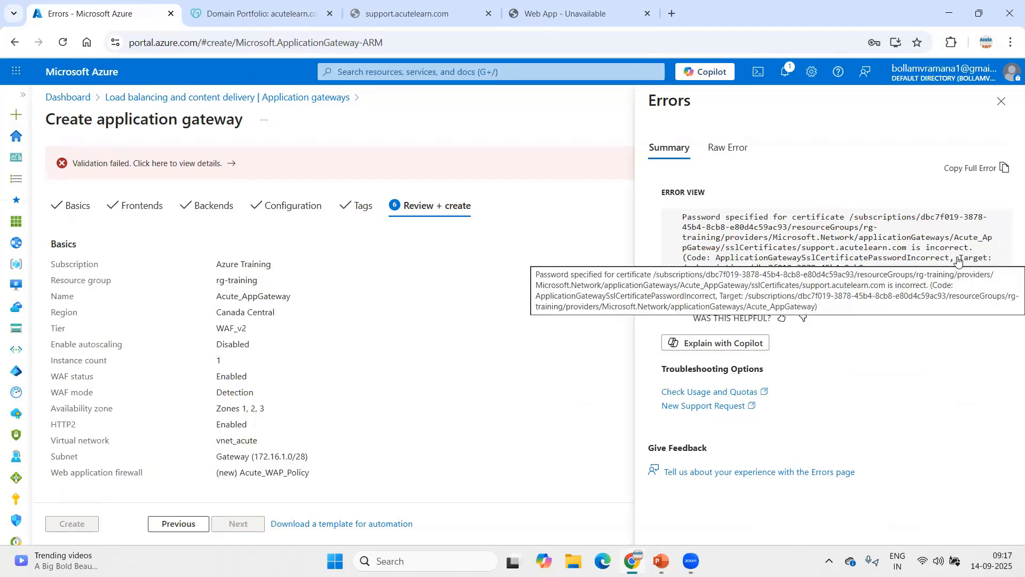
Step: Close the error details and open the support certificate file from the AZ 104 folder in File Explorer
click(1001, 101)
click(573, 560)
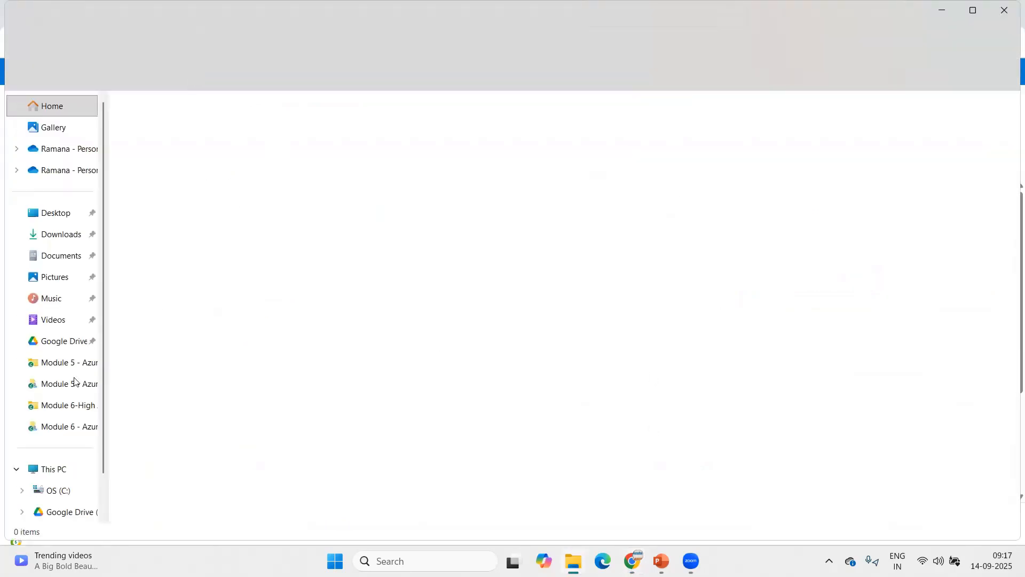
click(66, 363)
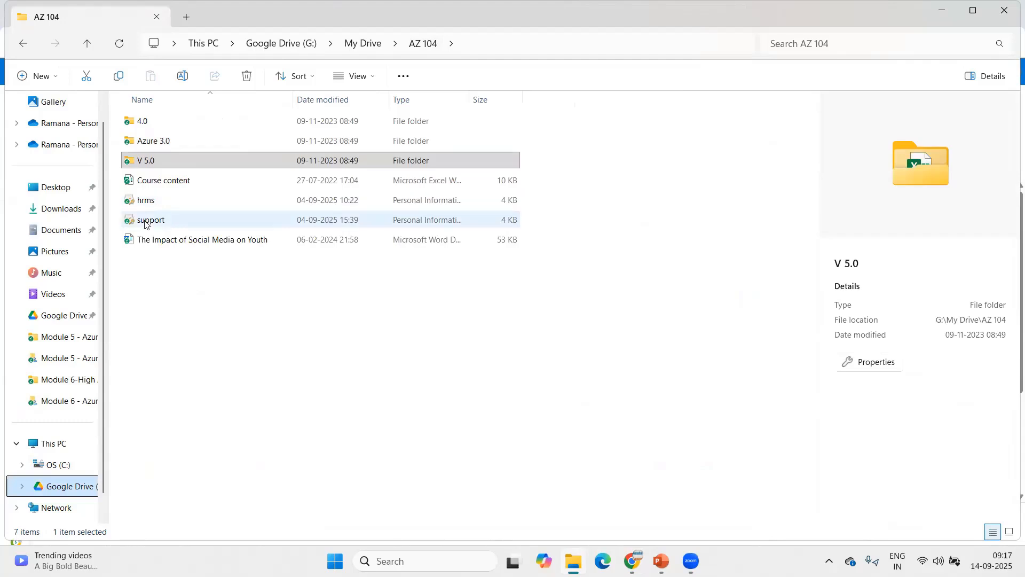
click(171, 220)
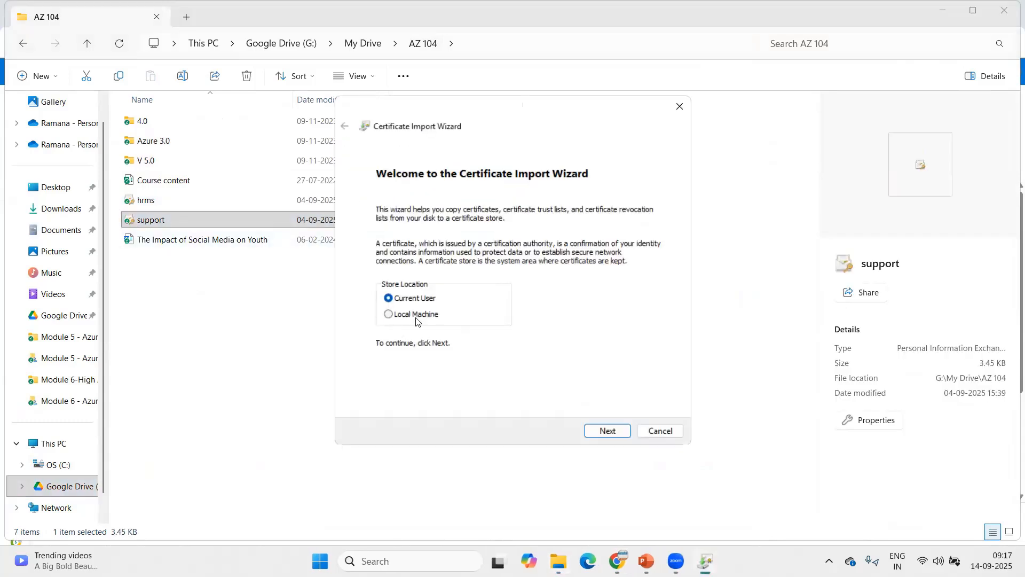
Step: Test the certificate's private key password in the Certificate Import Wizard, cancel the import, and return to the Azure portal
click(417, 318)
key(Return)
key(Return)
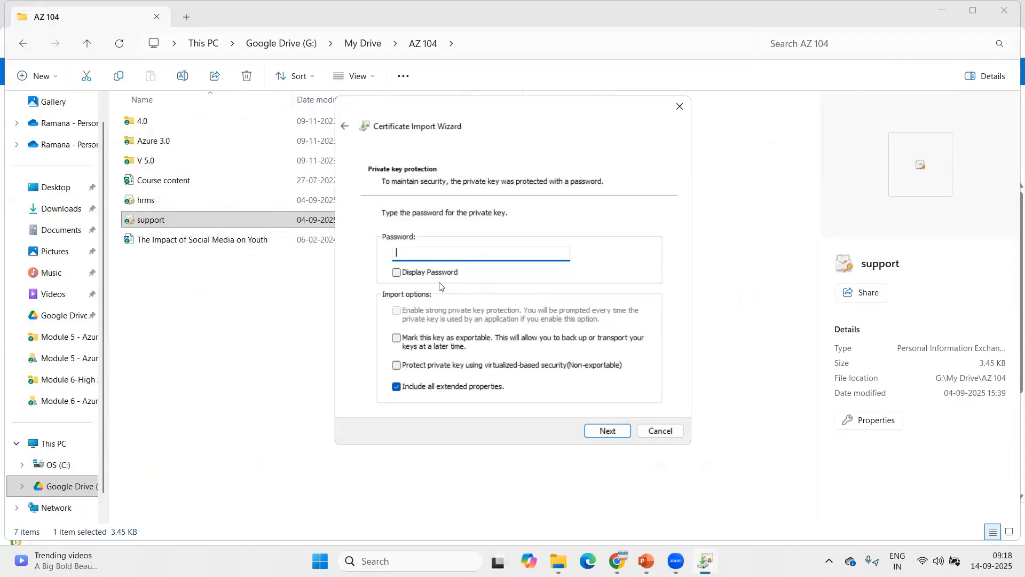
text(•••••••••••••)
key(Return)
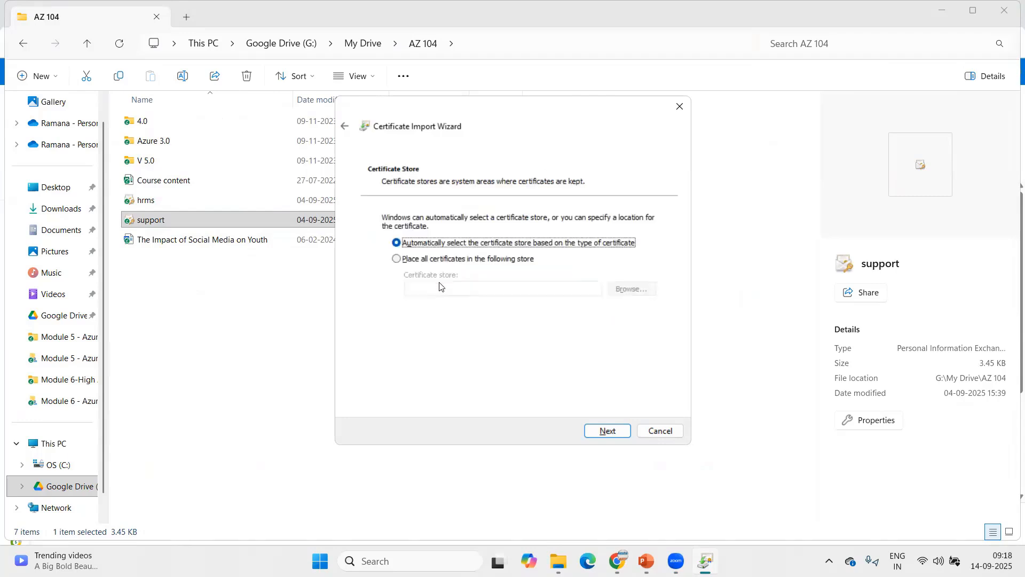
click(667, 431)
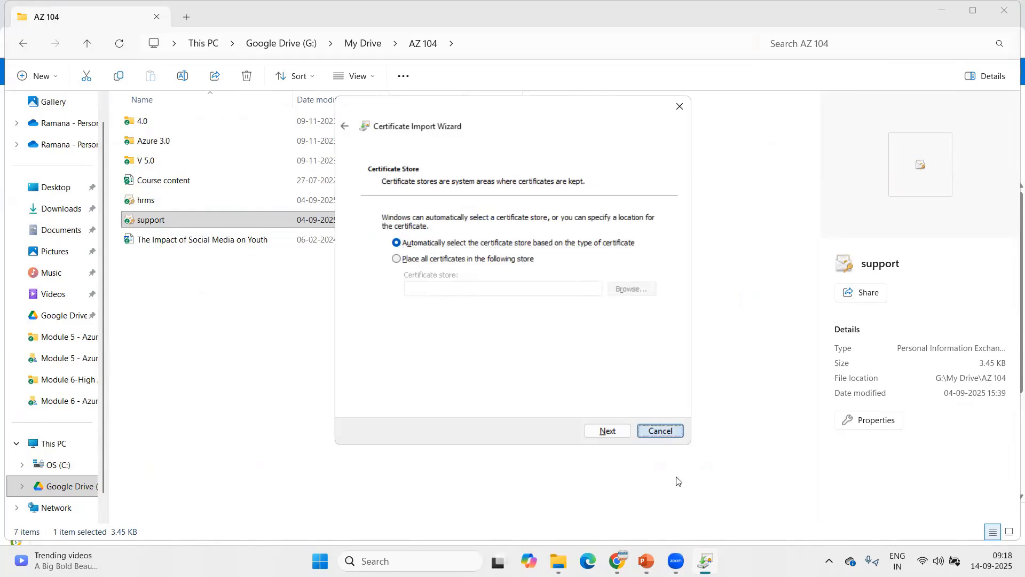
key(alt+Tab)
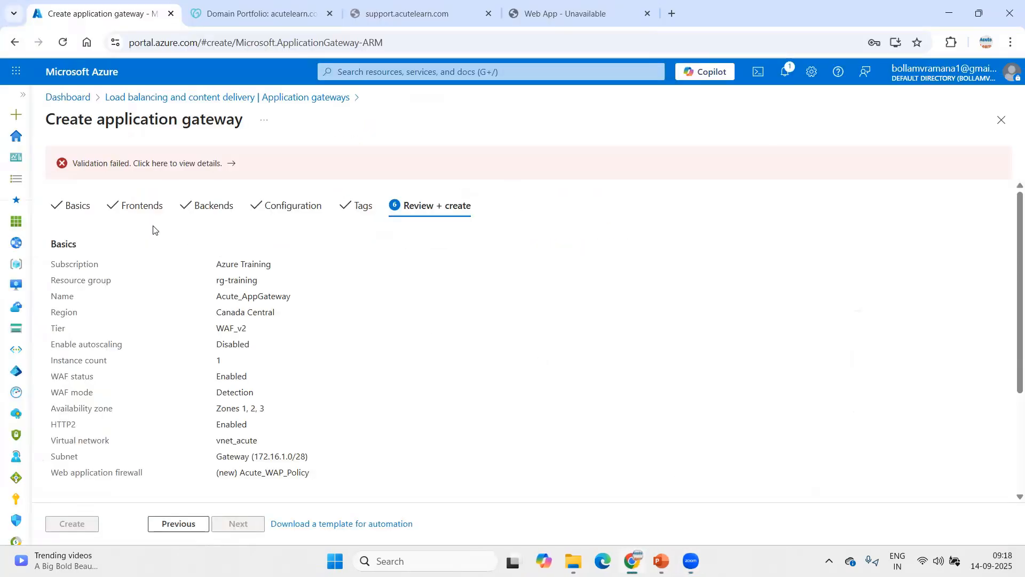
Step: Reopen the support.acutelearn.com routing rule from the gateway's configuration stage and upload support.pfx as the listener's PFX certificate
click(142, 206)
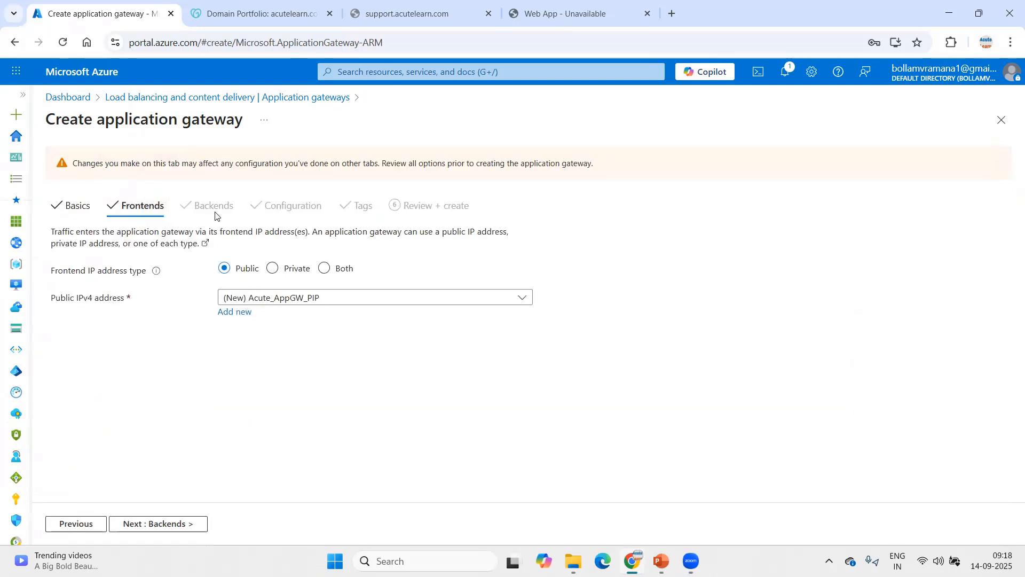
click(173, 524)
click(173, 524)
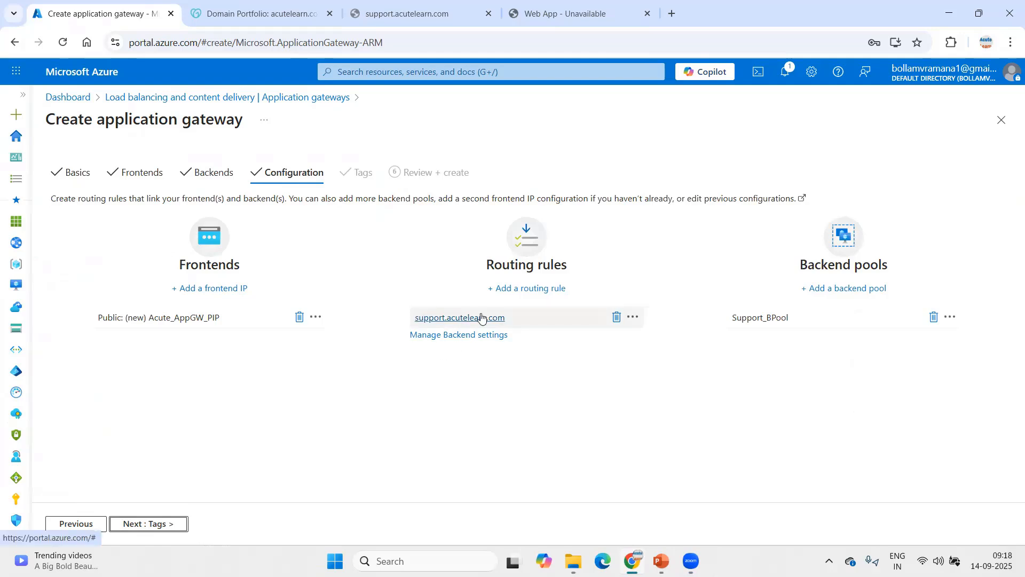
click(453, 317)
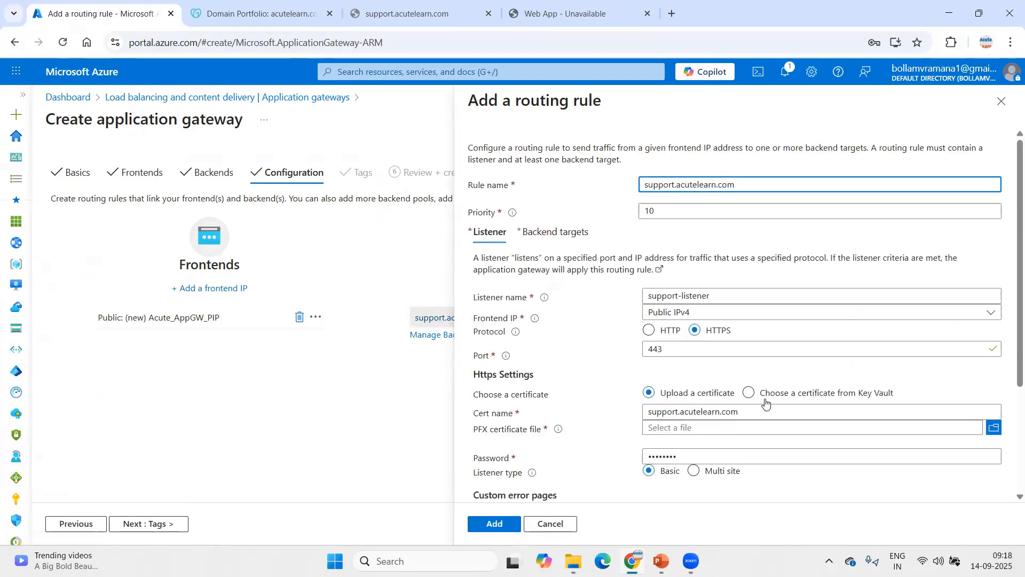
click(699, 434)
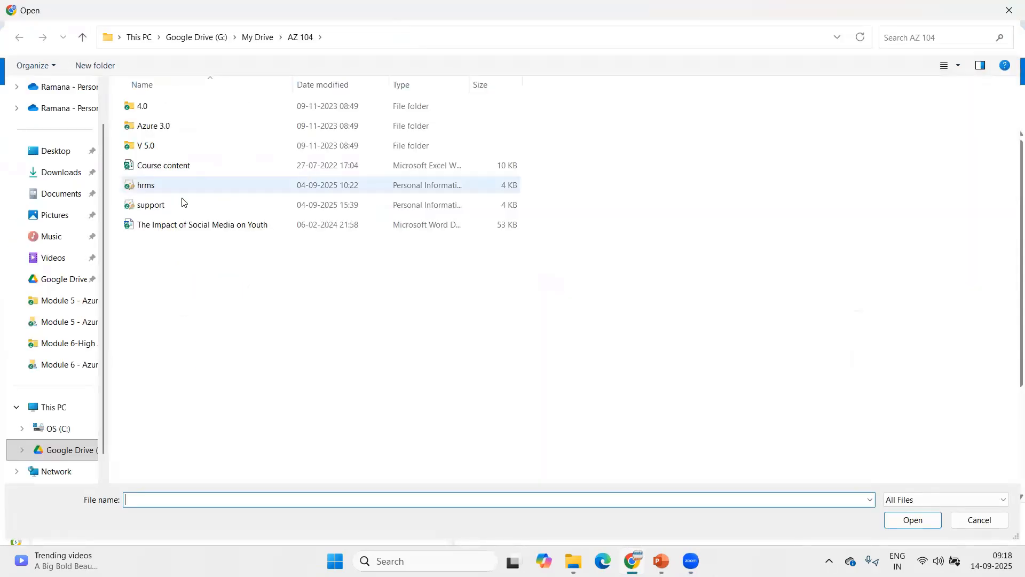
click(184, 204)
click(932, 523)
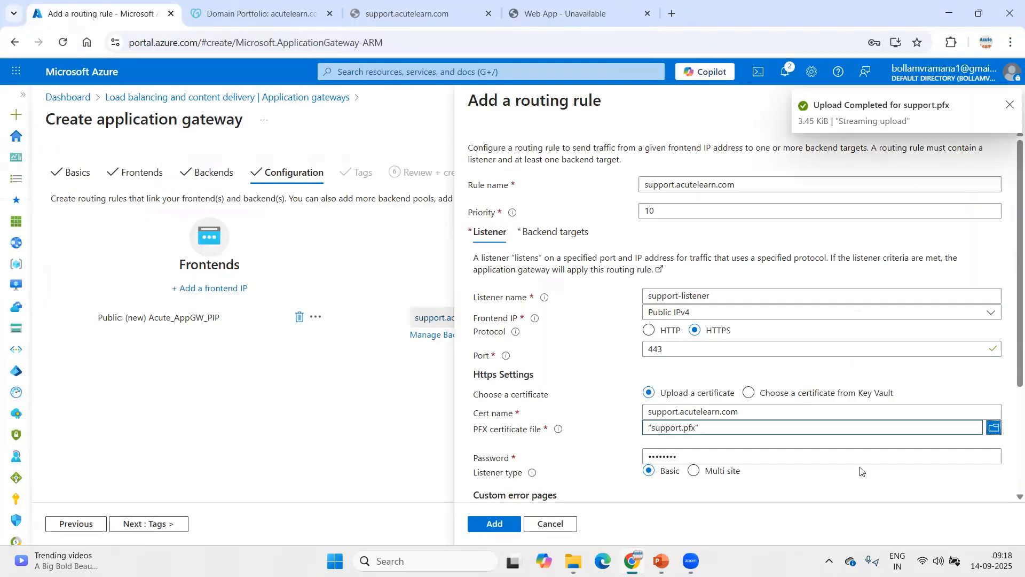
Step: Replace the listener's certificate password with the correct one and save the routing rule
click(671, 453)
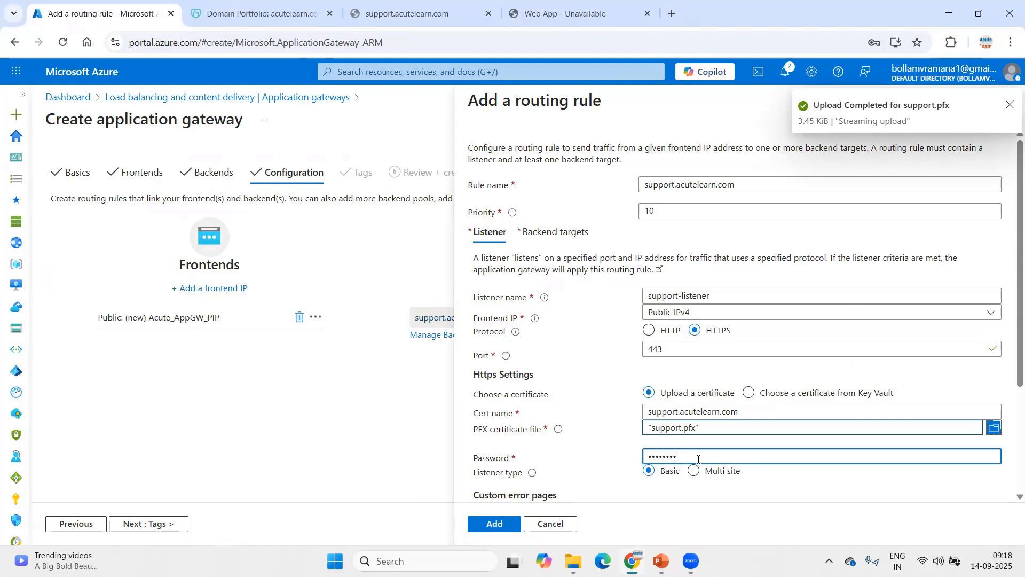
key(ctrl+a)
text(*************)
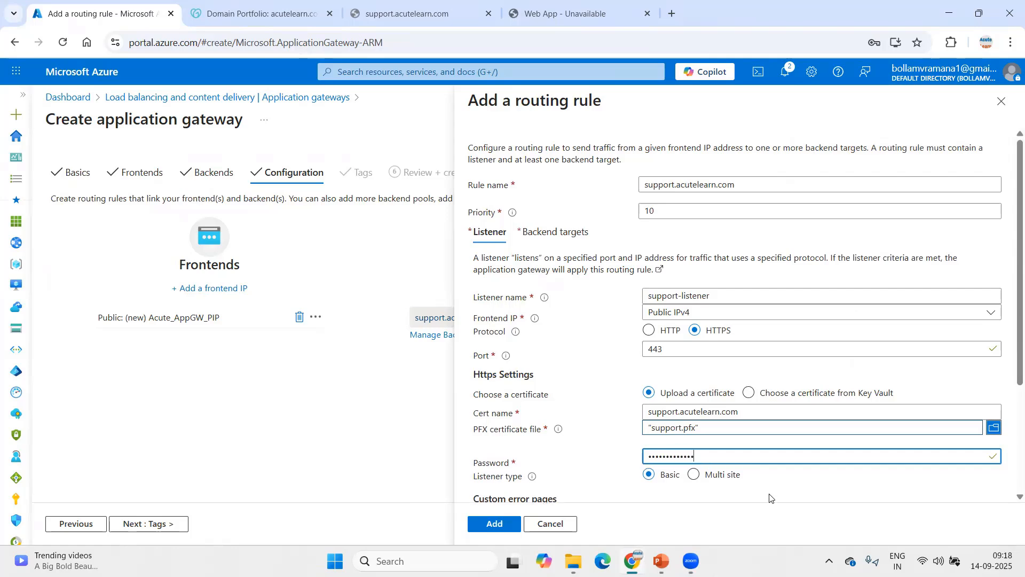
scroll(766, 499, down, 3)
click(493, 525)
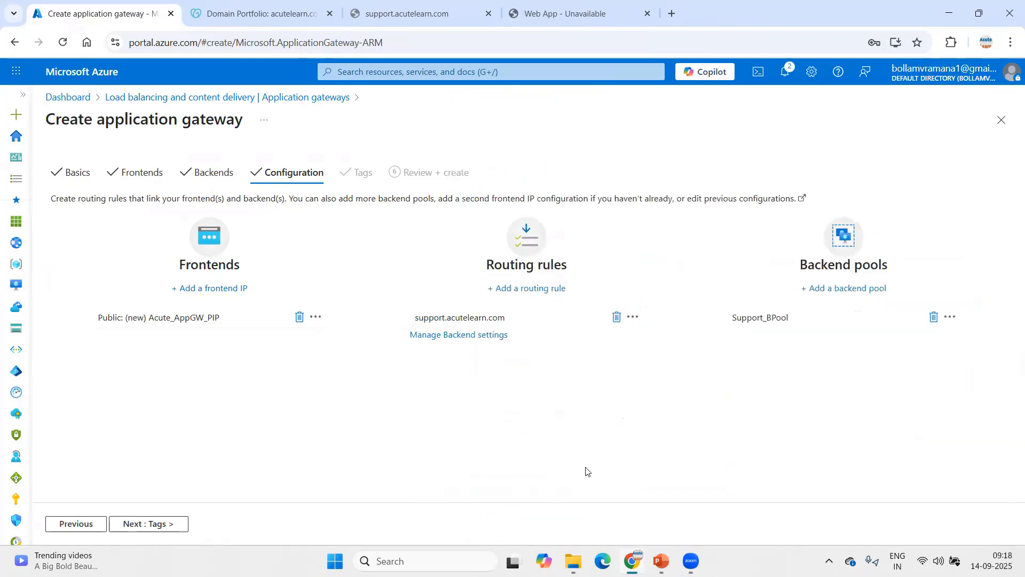
Step: Continue without tags to the review stage and create the application gateway
click(178, 524)
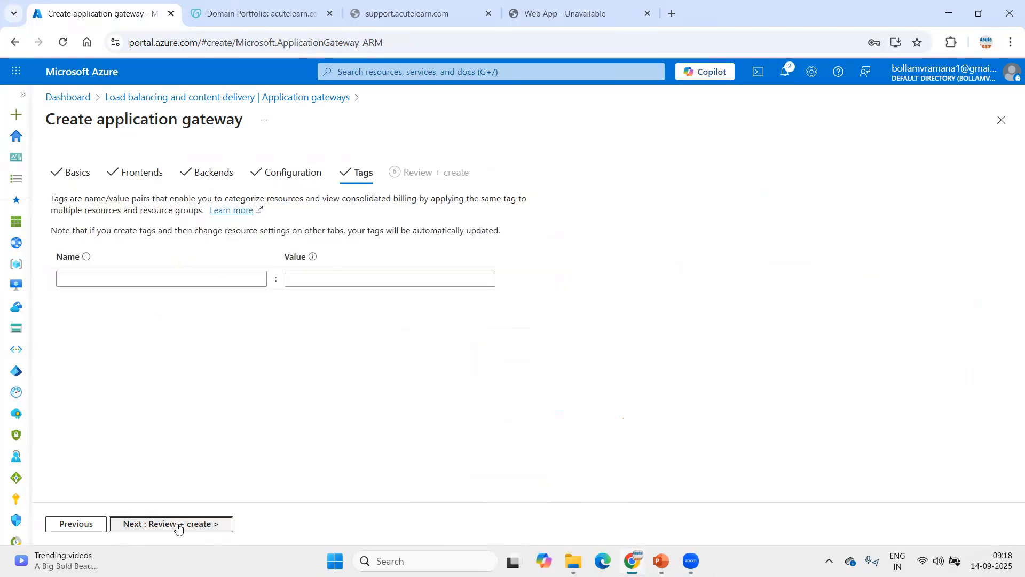
click(179, 524)
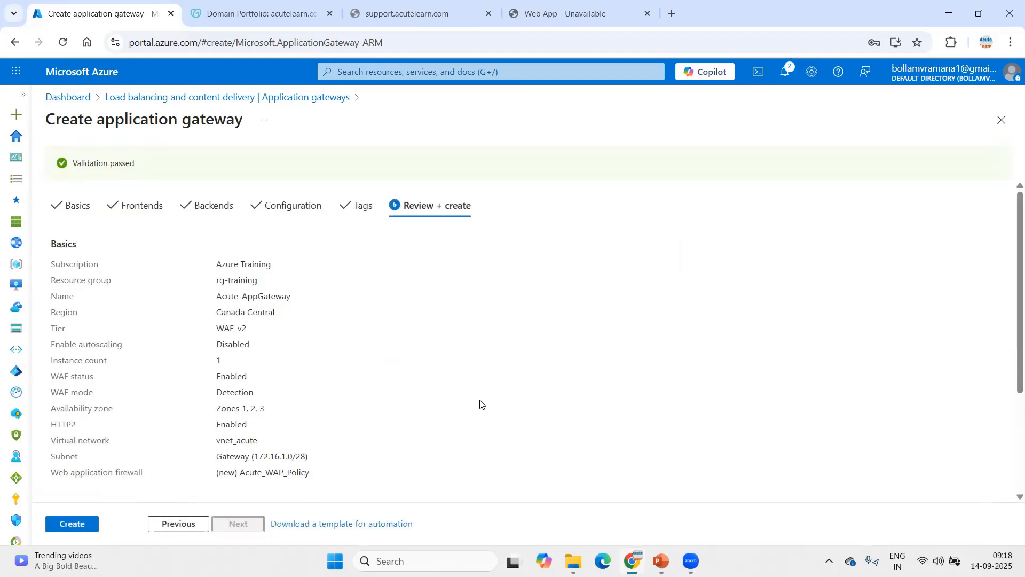
click(73, 523)
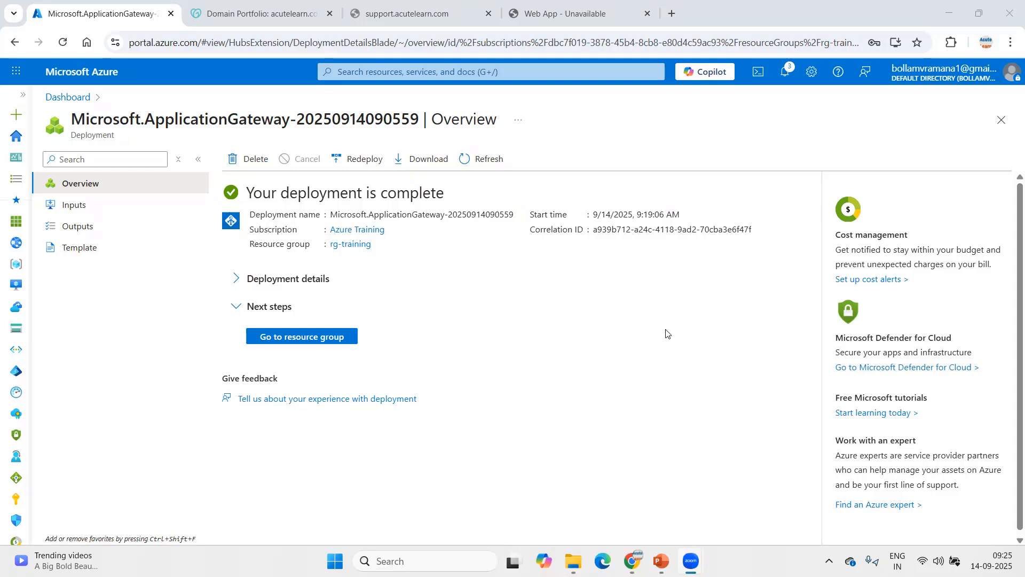
Step: Open Acute_AppGateway from the deployment details and review its frontend IP configurations, backend pools, backend settings, listeners and rules
click(236, 279)
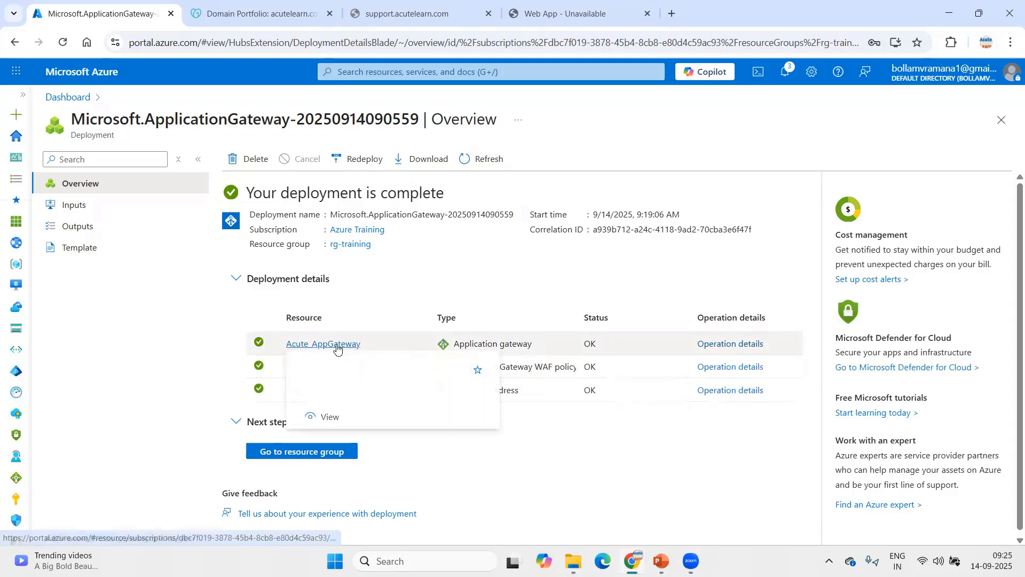
click(307, 345)
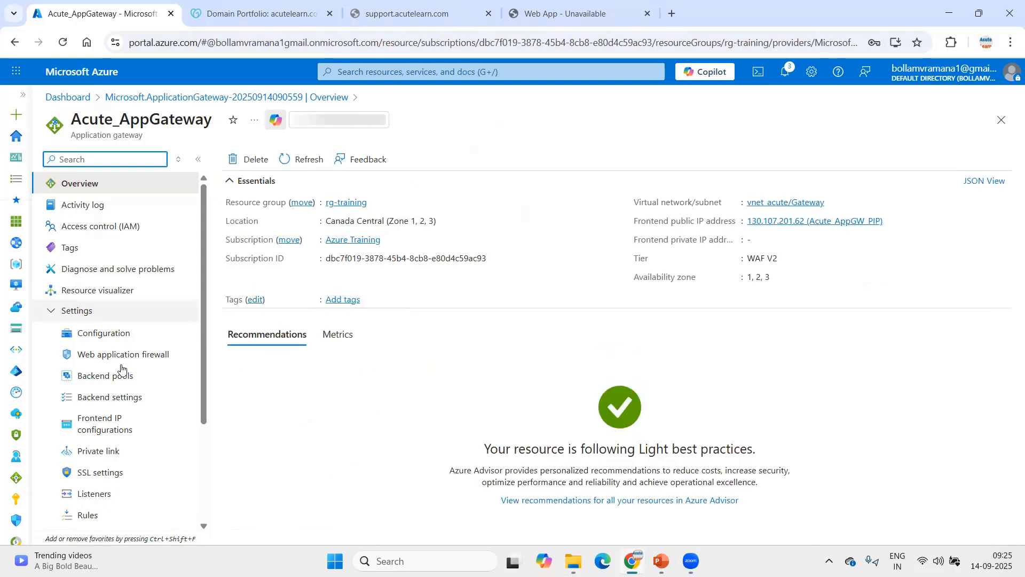
click(110, 433)
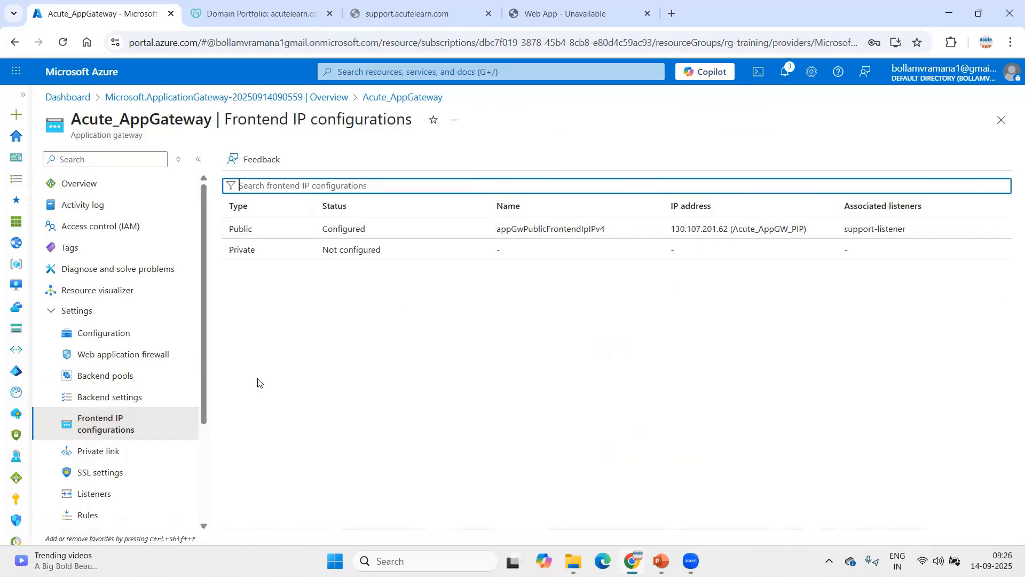
click(93, 378)
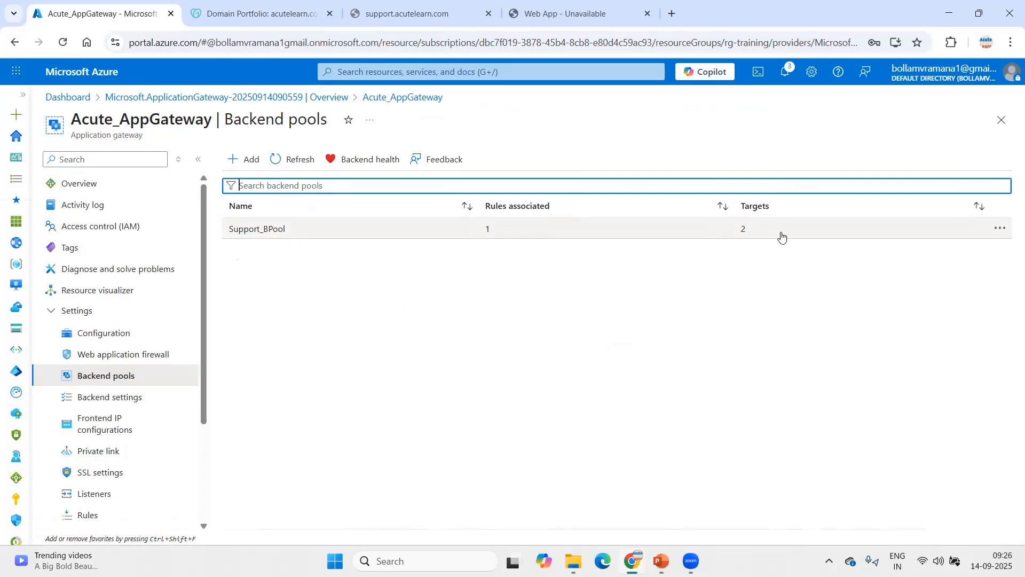
click(120, 403)
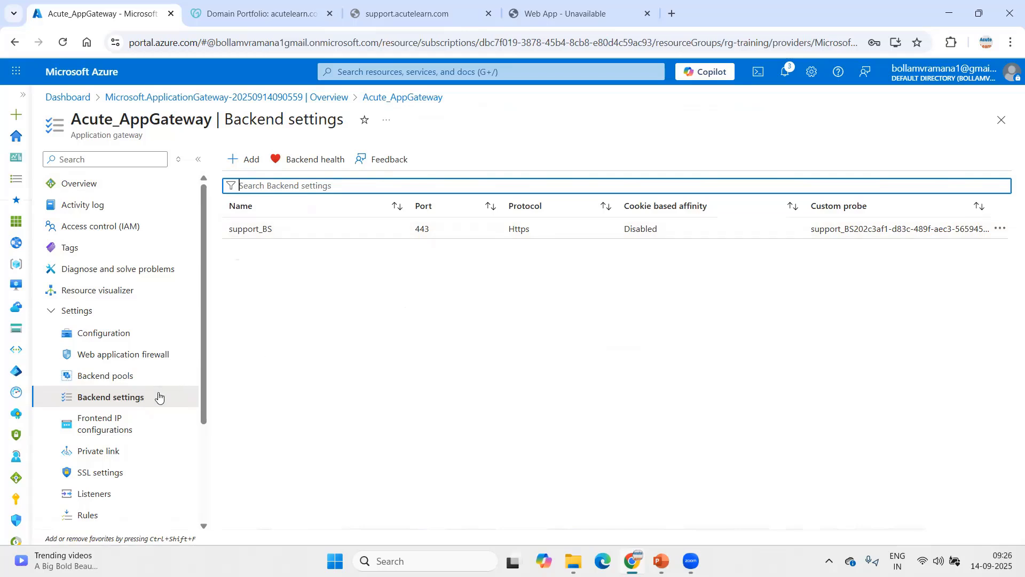
scroll(155, 396, down, 1)
click(88, 430)
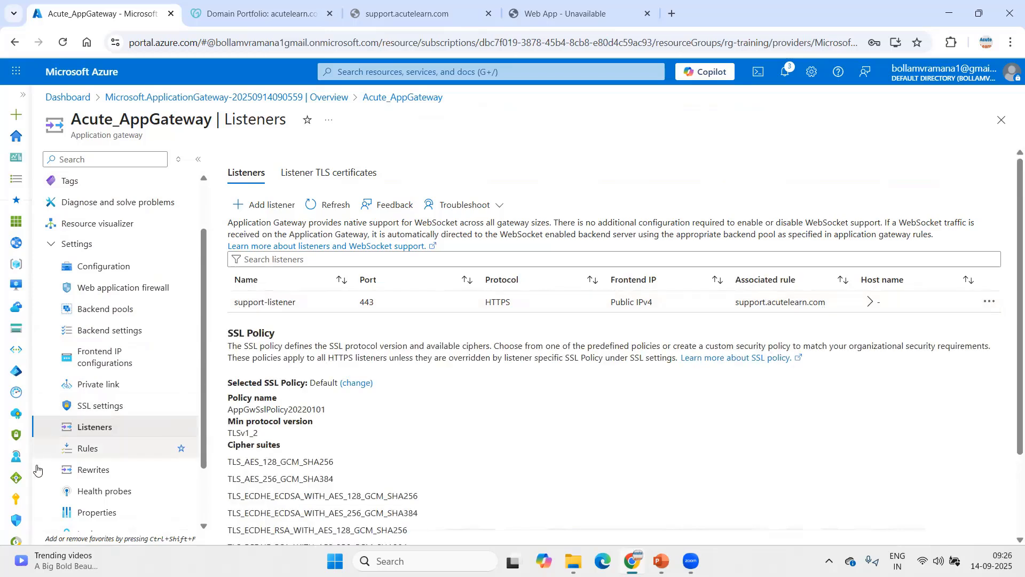
click(92, 455)
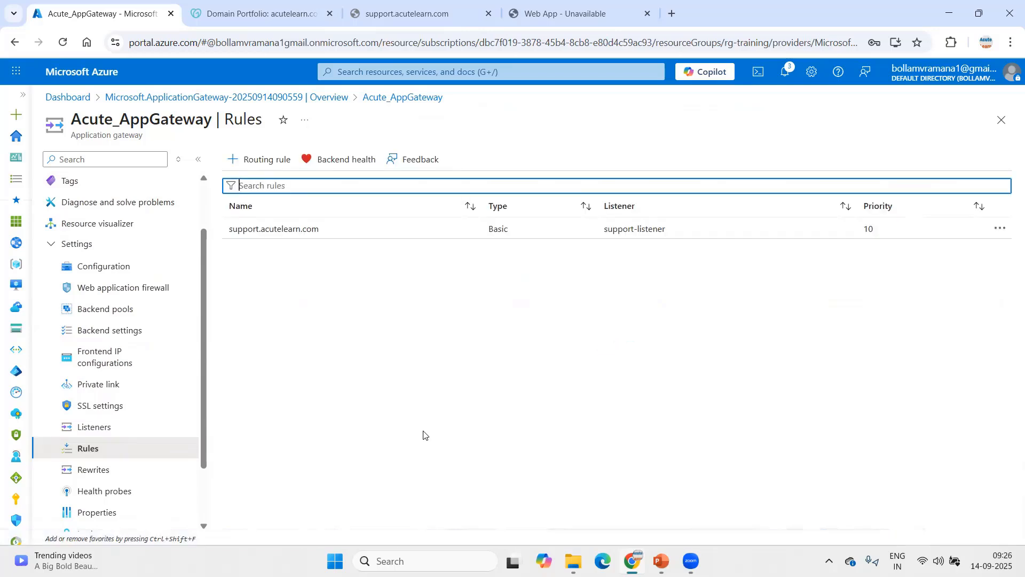
Step: Examine the listener and backend targets of the support.acutelearn.com rule, and close it without changes
click(347, 235)
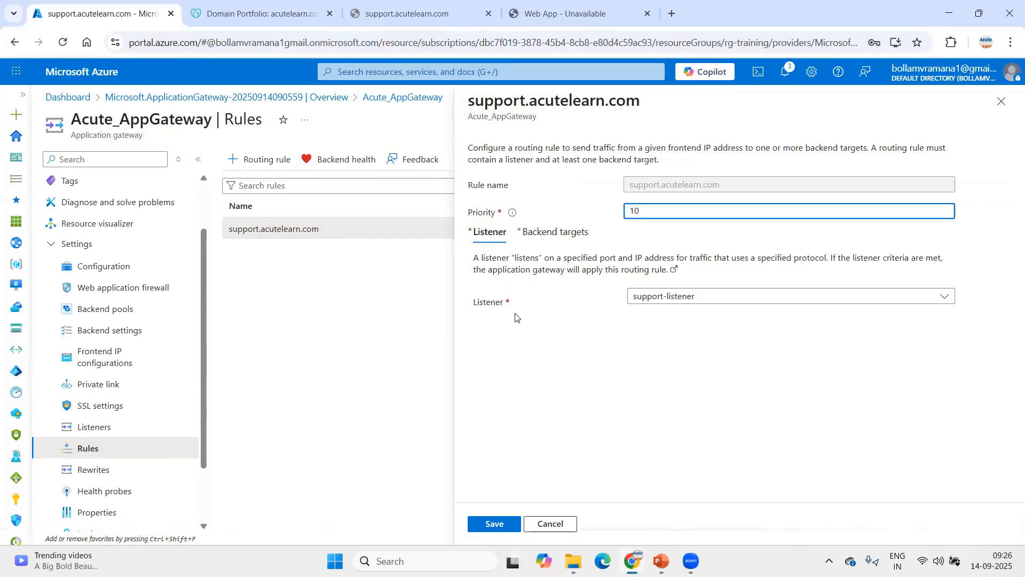
click(582, 234)
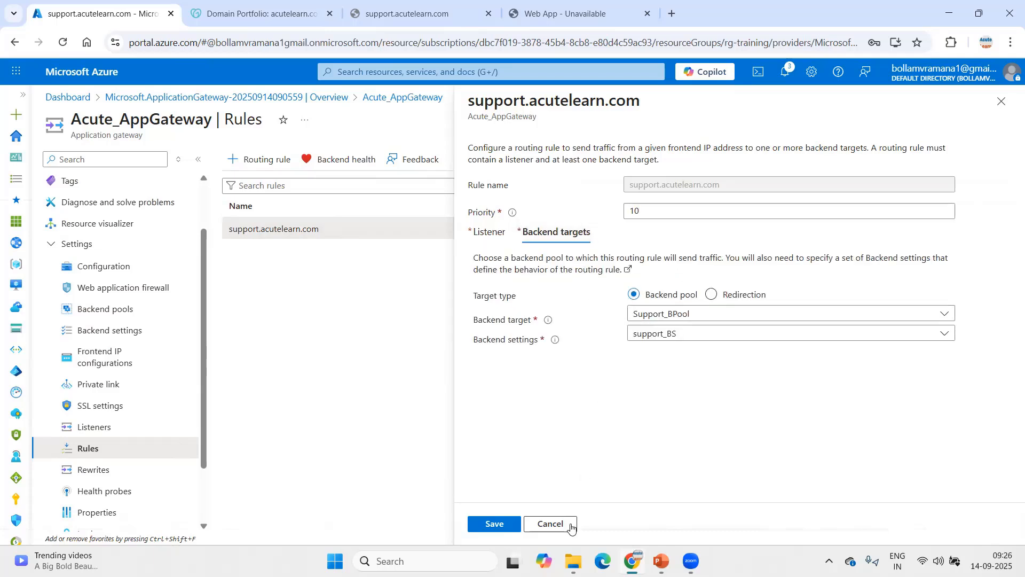
click(551, 524)
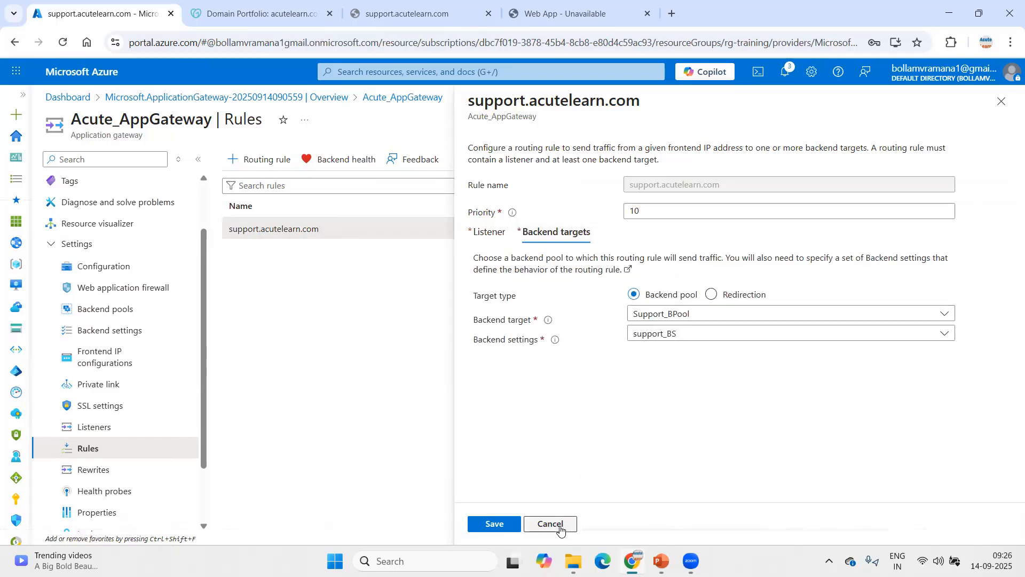
click(101, 373)
Step: Check the support.acutelearn.com page, and review the application delivery steps on slide 3 in PowerPoint
click(407, 13)
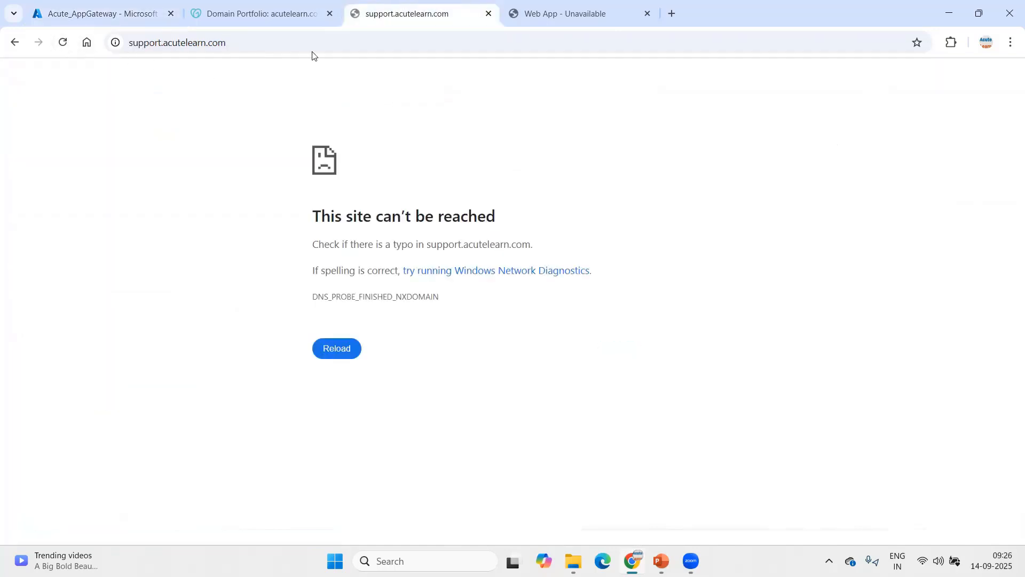
click(661, 561)
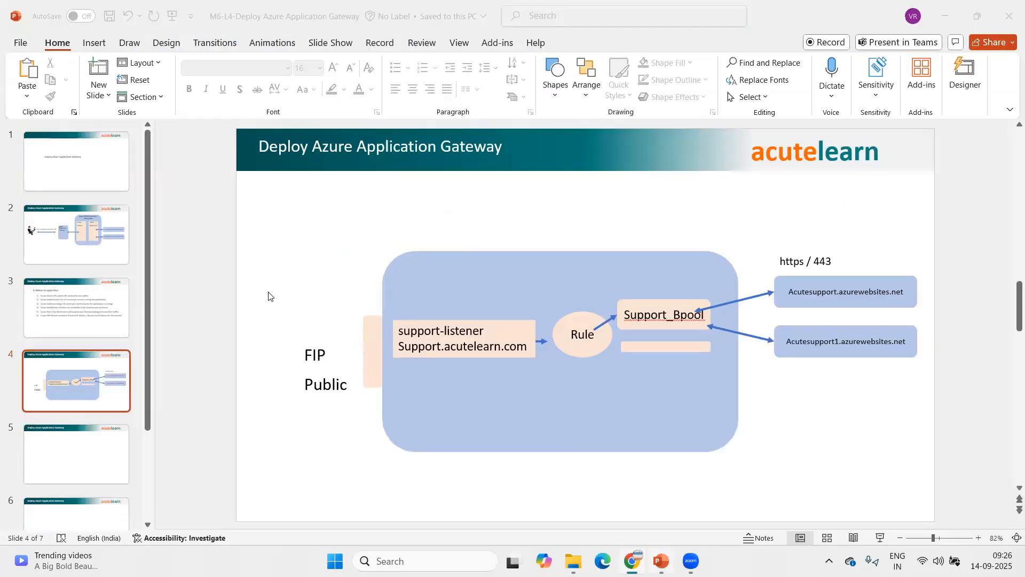
click(65, 318)
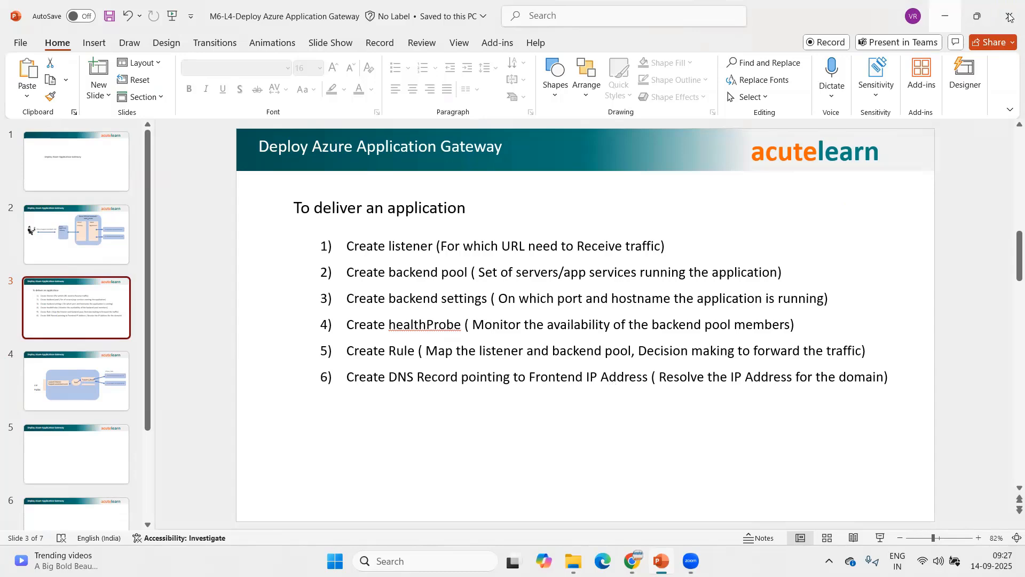
Step: Switch to GoDaddy and start a new A record named support in the acutelearn.com DNS records
key(alt+Tab)
click(252, 16)
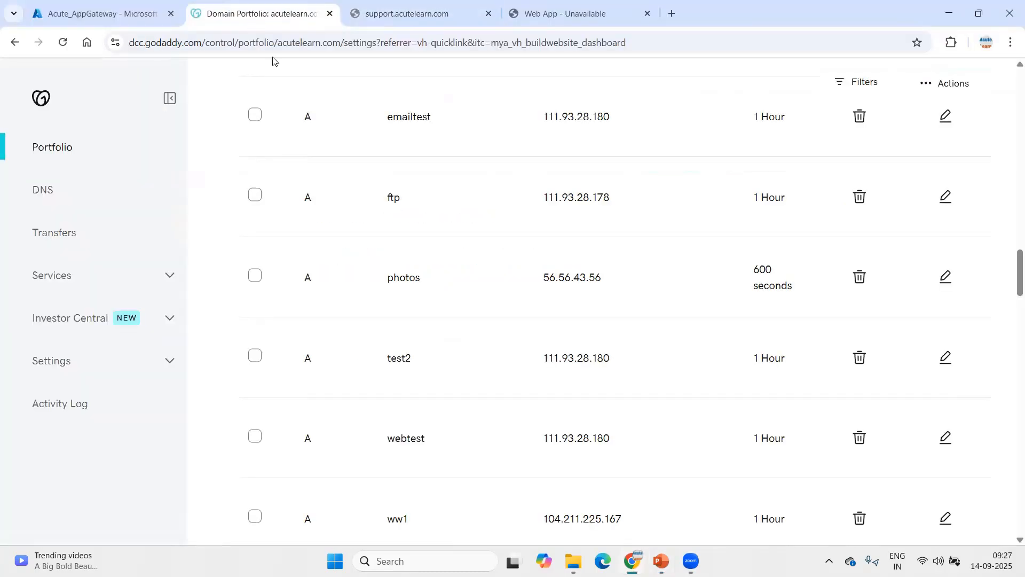
scroll(393, 226, down, 12)
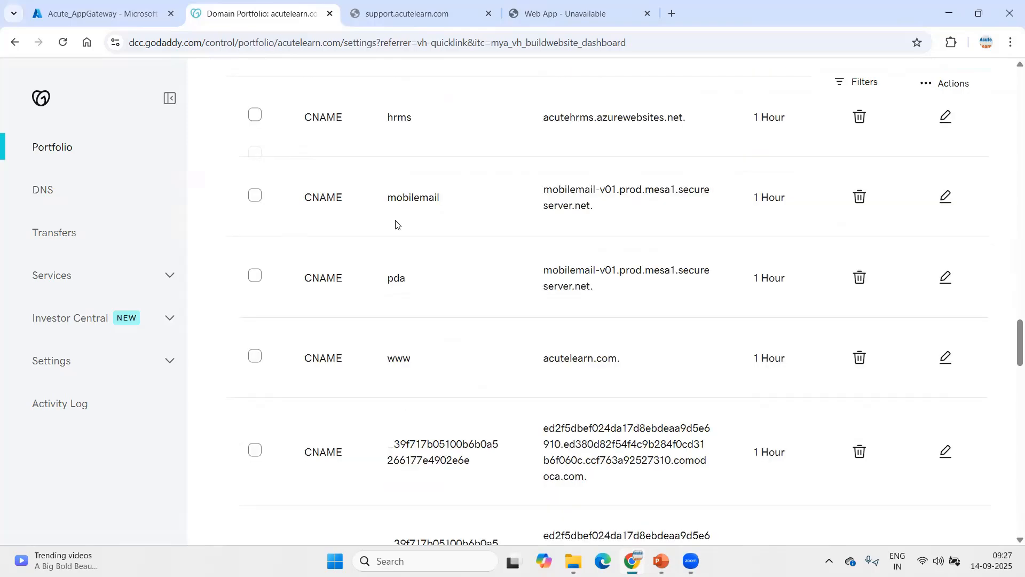
scroll(395, 225, up, 20)
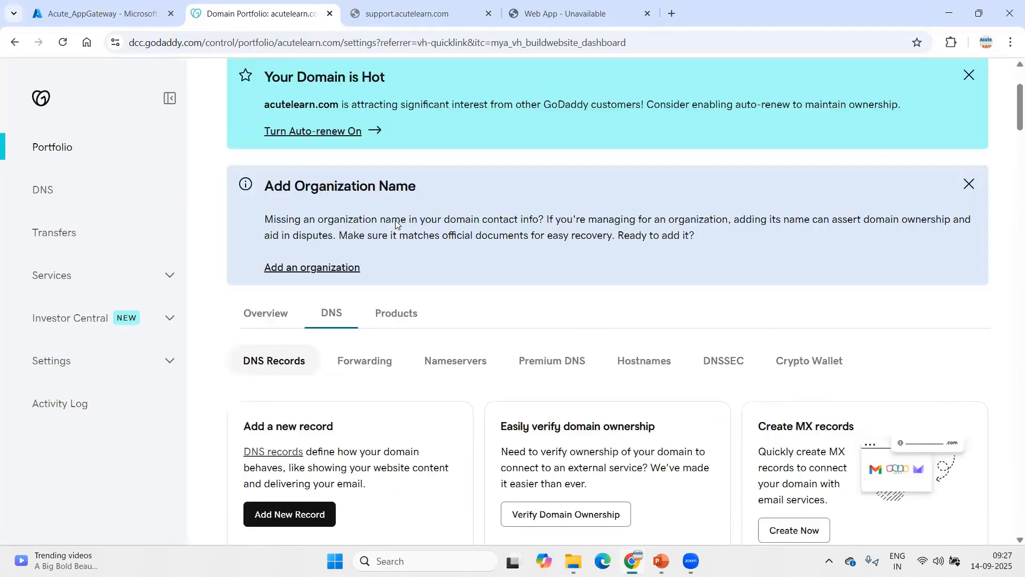
scroll(395, 224, down, 5)
click(262, 255)
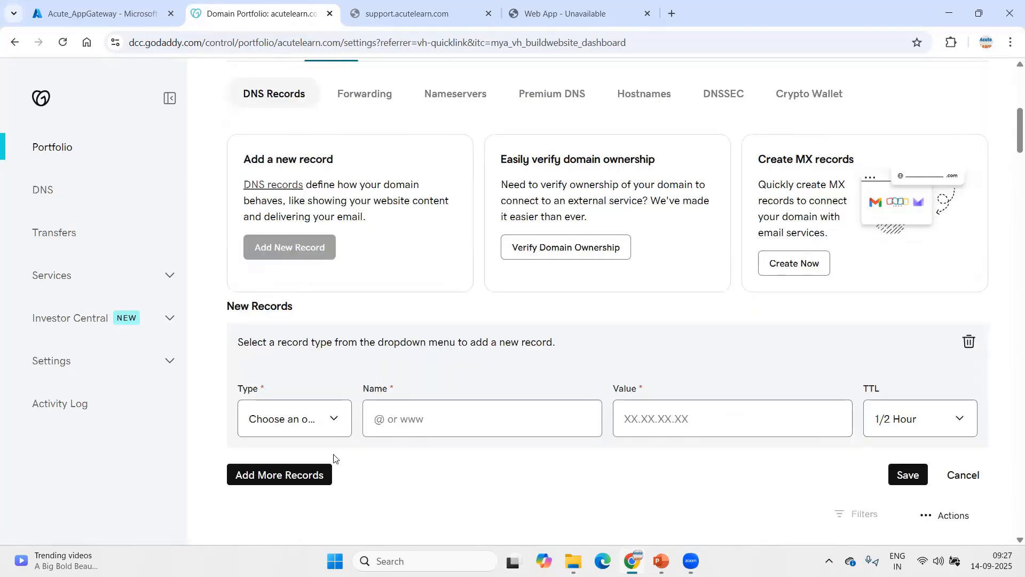
click(299, 427)
click(256, 232)
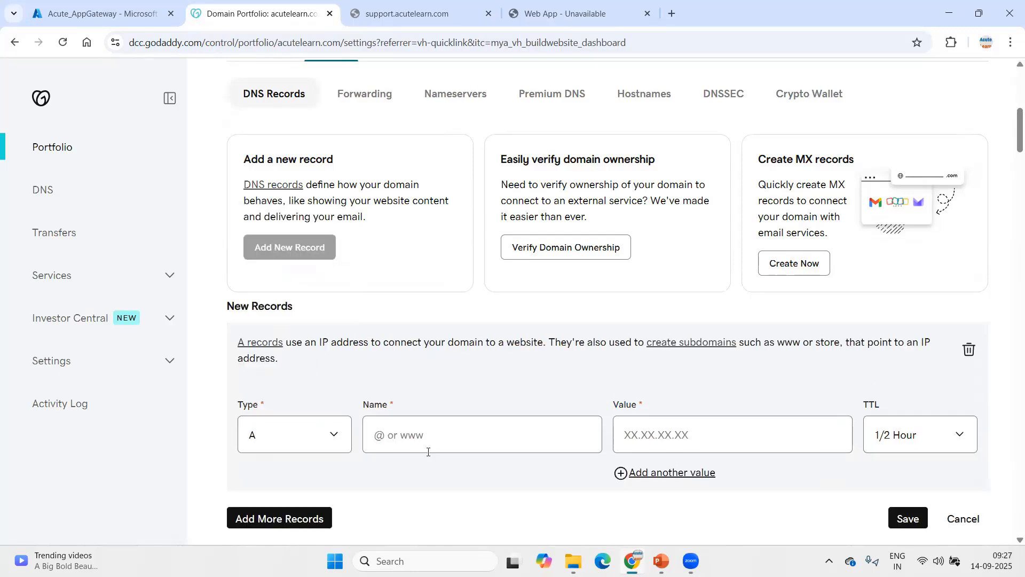
click(457, 440)
text(support)
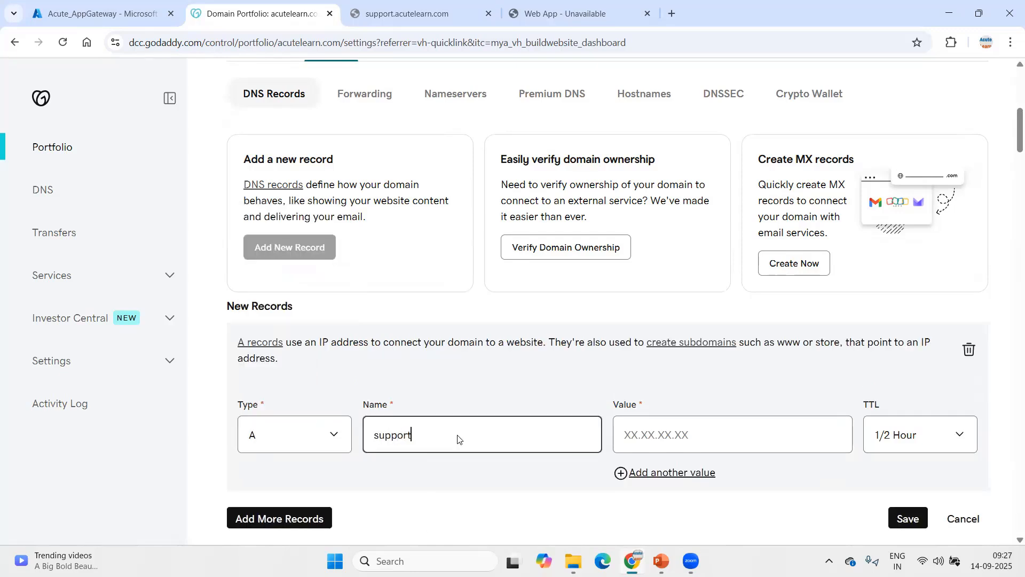
key(Tab)
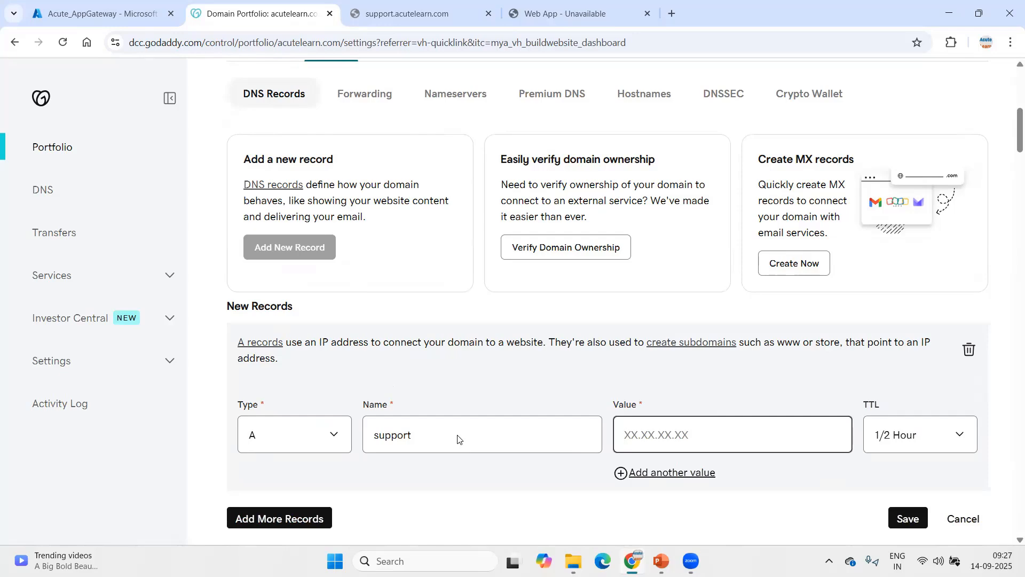
Step: Copy the public frontend IP address 130.107.201.62 from Acute_AppGateway into the support record's value, and save the DNS record
click(115, 15)
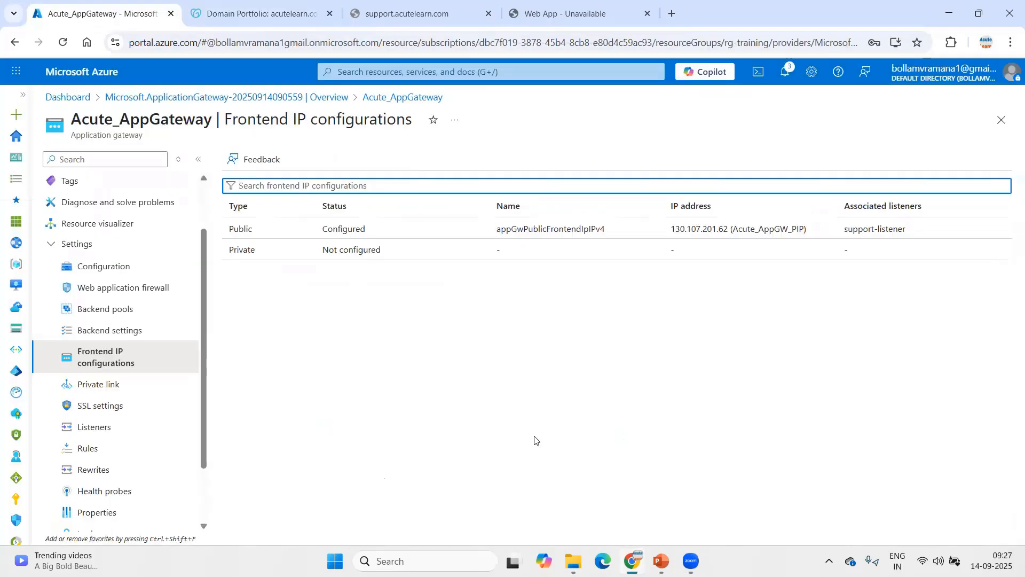
drag(671, 229, 726, 235)
key(ctrl+c)
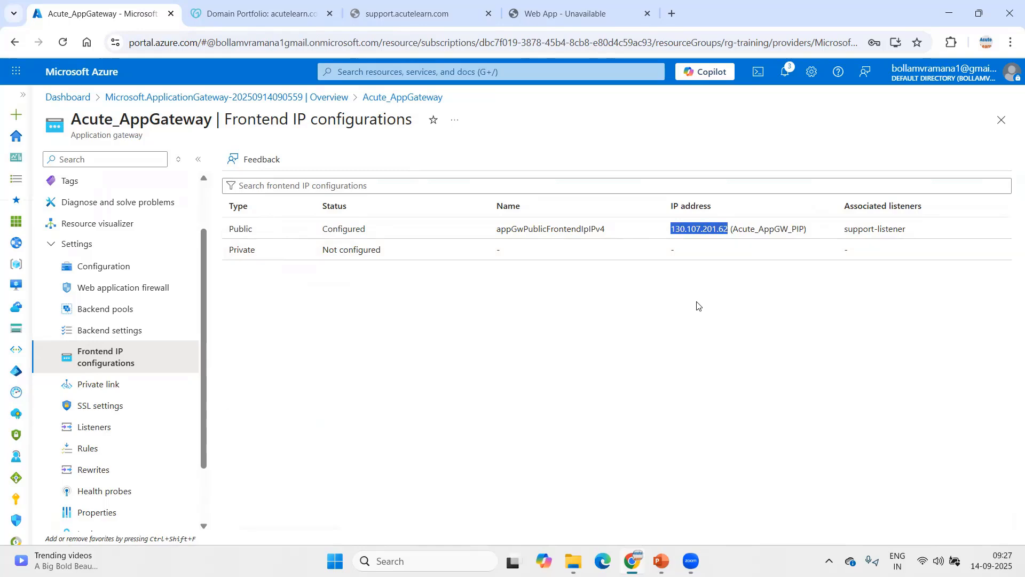
click(261, 13)
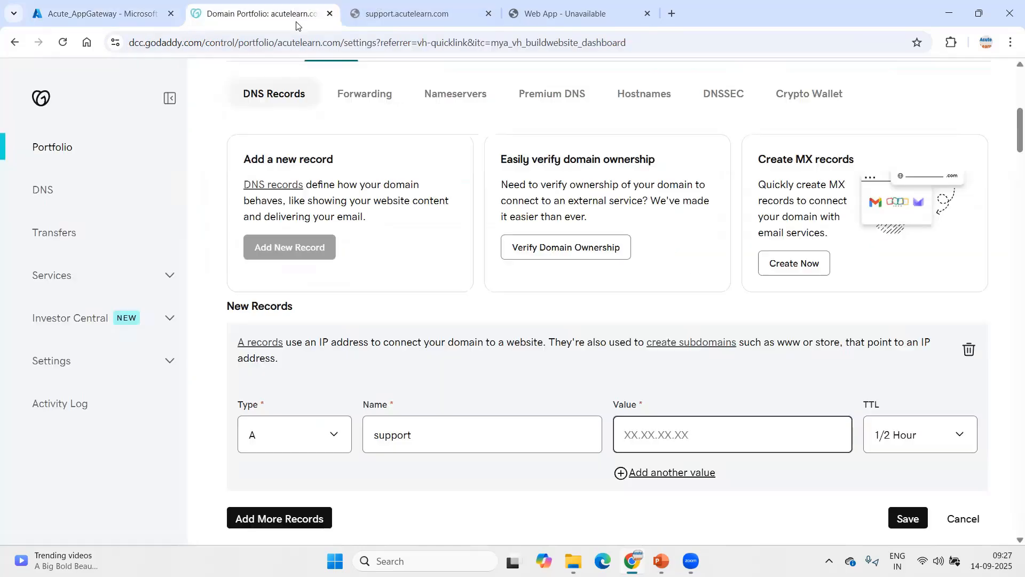
click(764, 443)
key(ctrl+v)
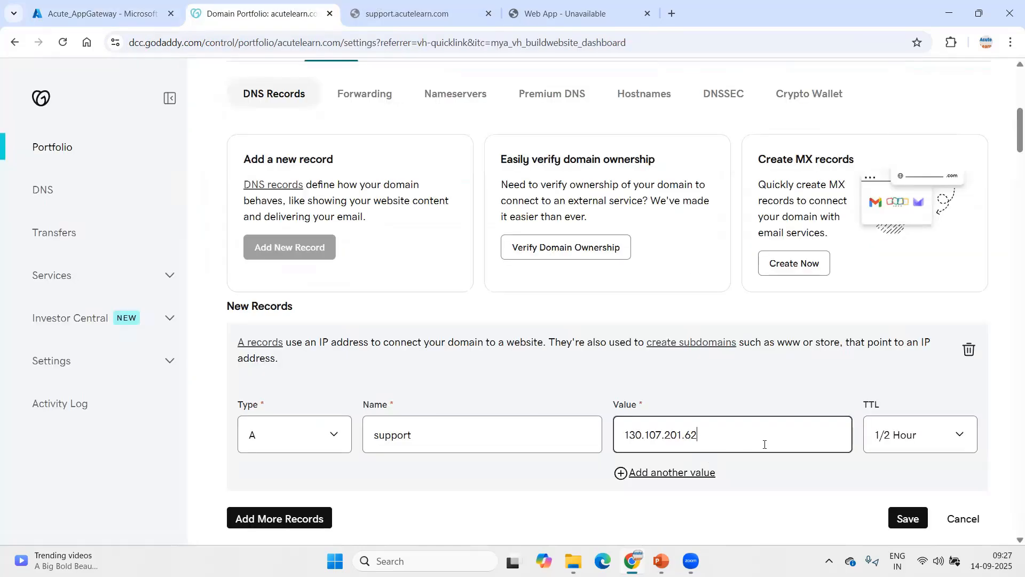
click(903, 521)
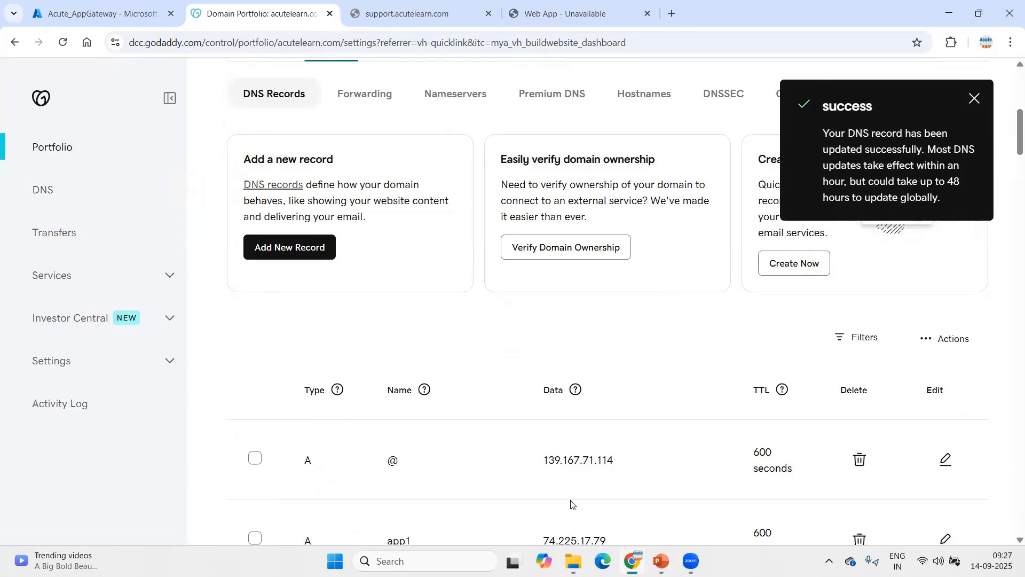
Step: Ping support.acutelearn.com from Command Prompt and compare the resolved address with the gateway's public frontend IP in Azure
key(super)
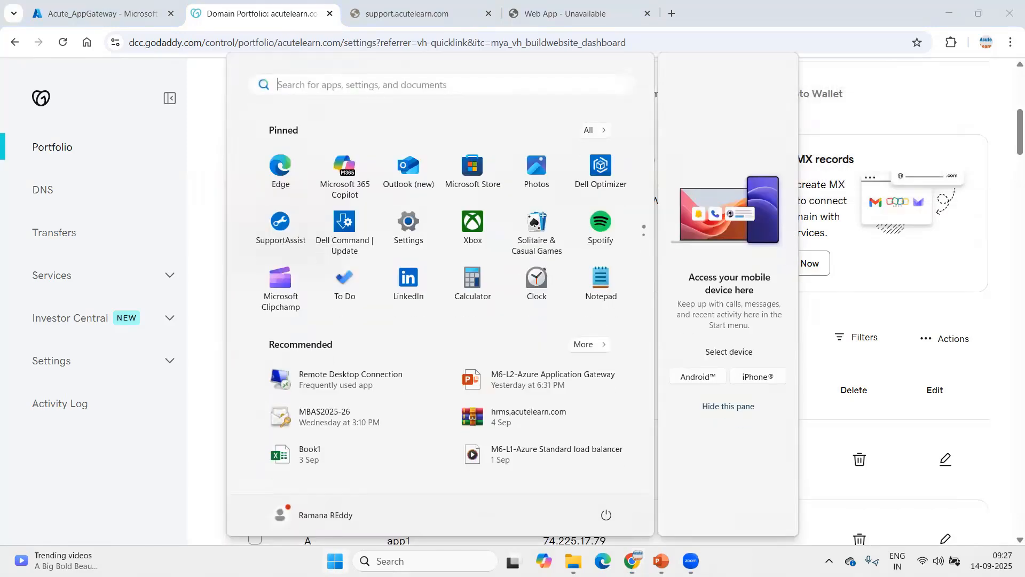
text(cmd)
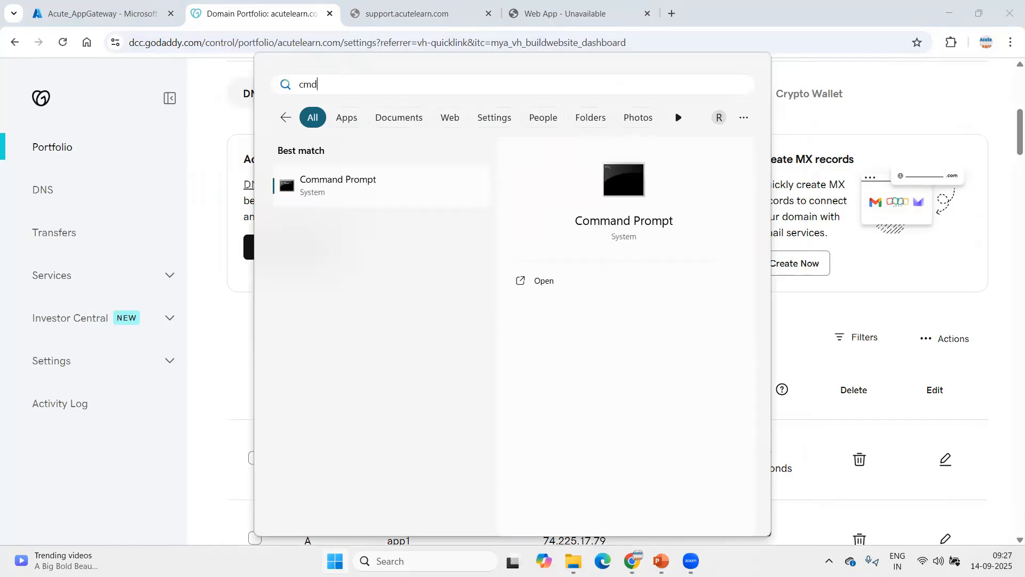
key(Return)
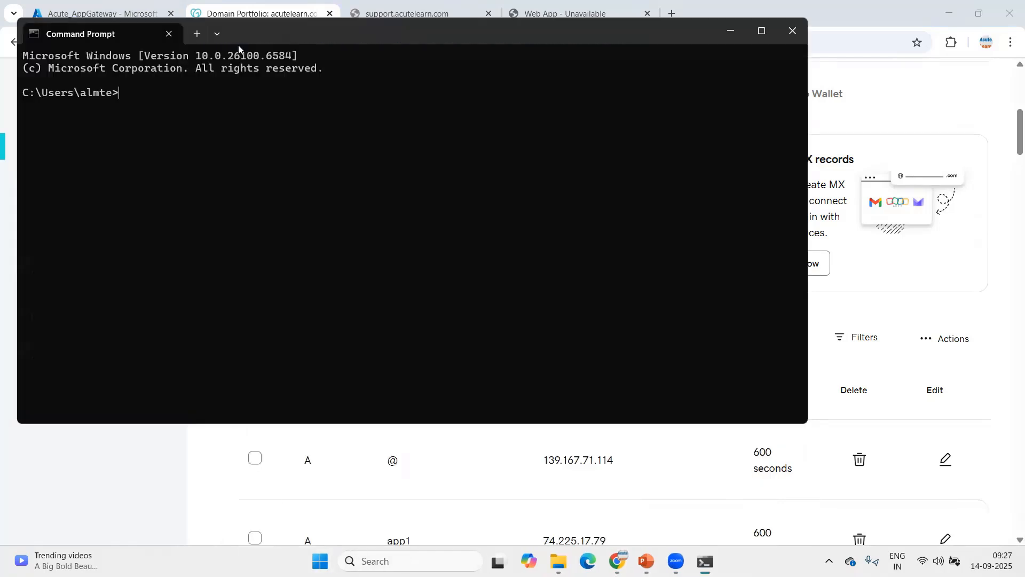
text(ing support.)
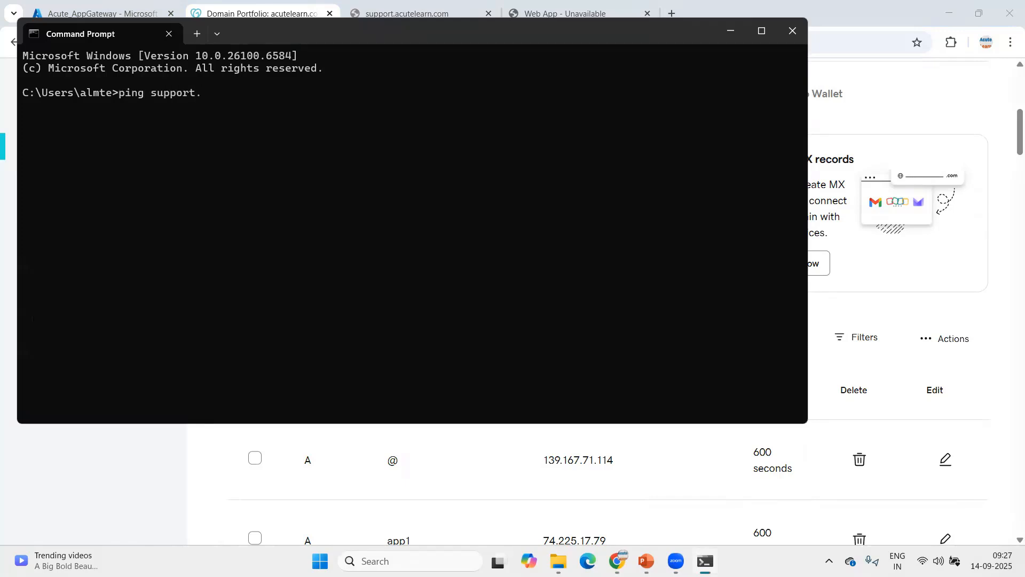
text(acutelearn.com)
key(Return)
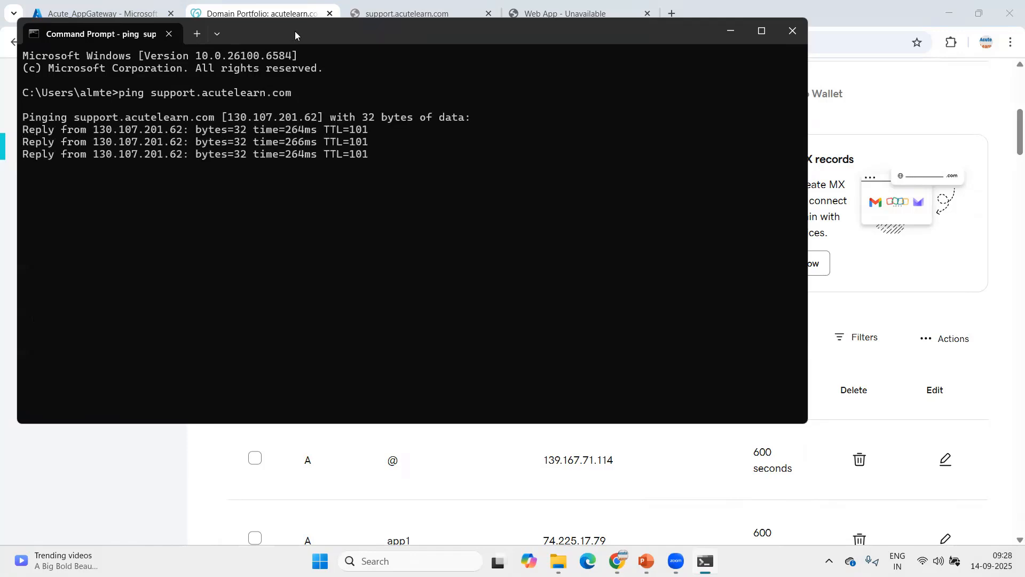
click(153, 14)
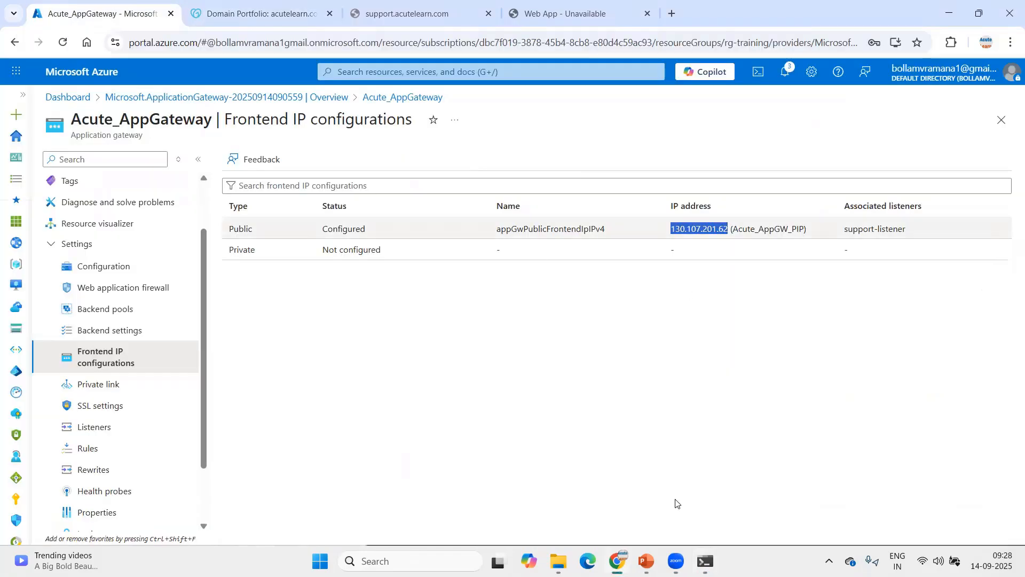
key(alt+Tab)
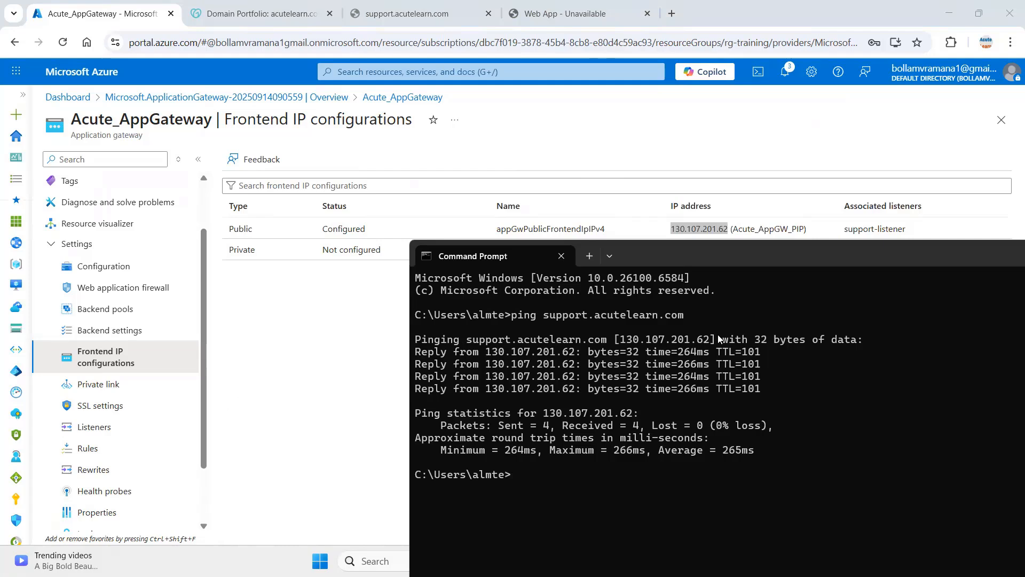
click(321, 357)
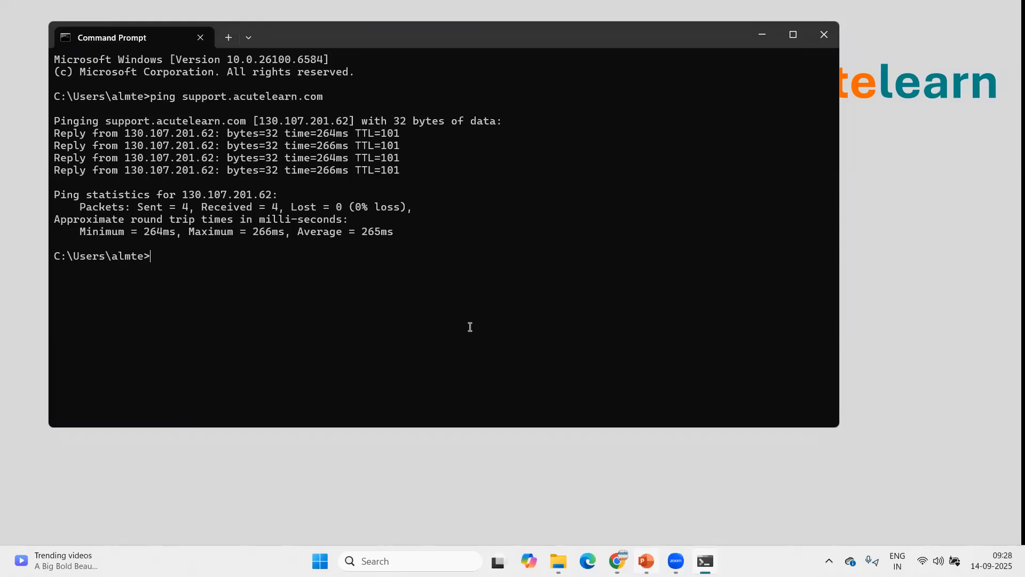
Step: Switch to PowerPoint and review the listener, rule and backend pool diagram on slide 4
key(alt+Tab)
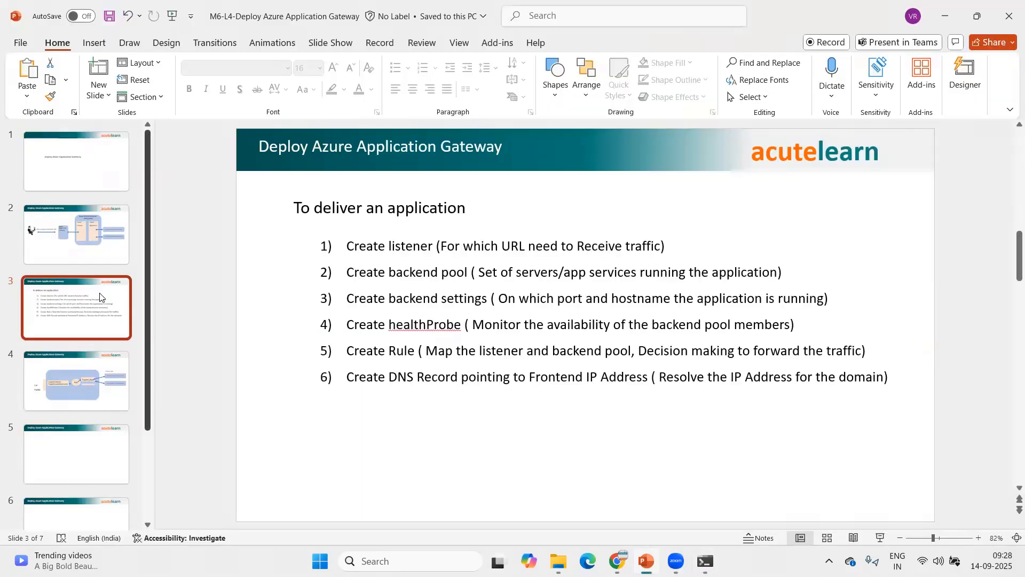
click(74, 409)
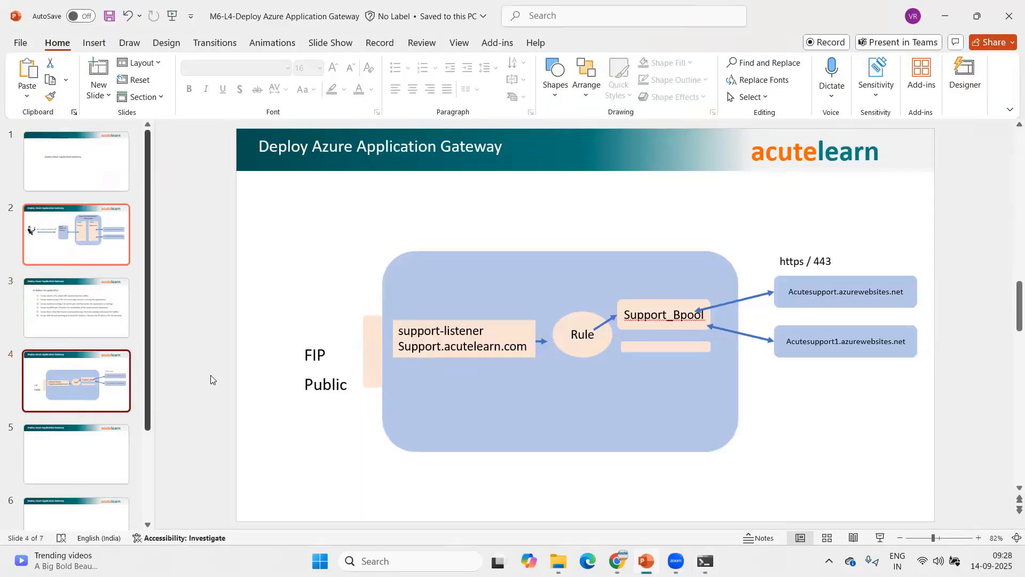
click(86, 254)
click(91, 406)
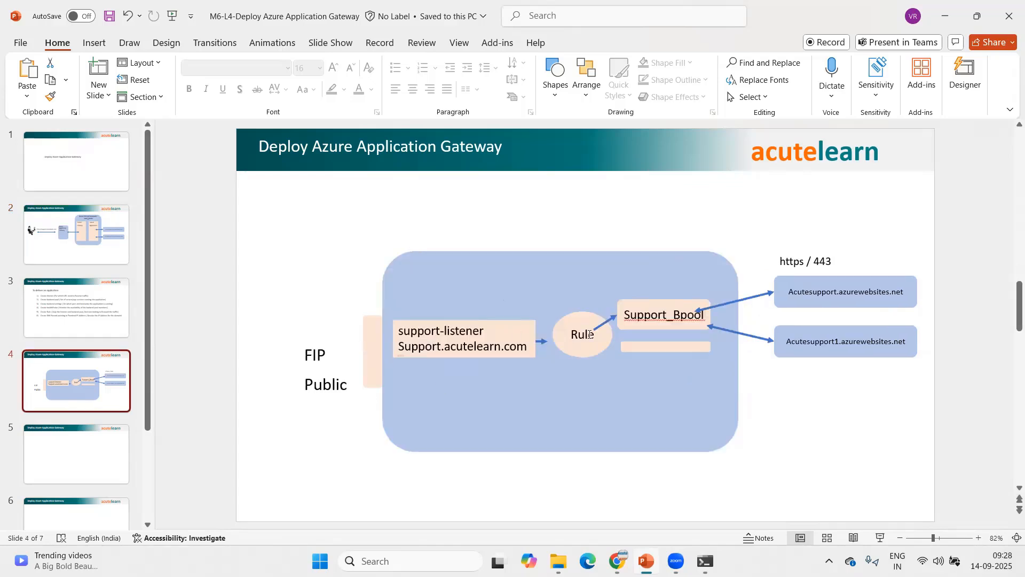
Step: Reload support.acutelearn.com in Chrome and proceed past the certificate privacy warning to the web app
click(618, 561)
click(406, 14)
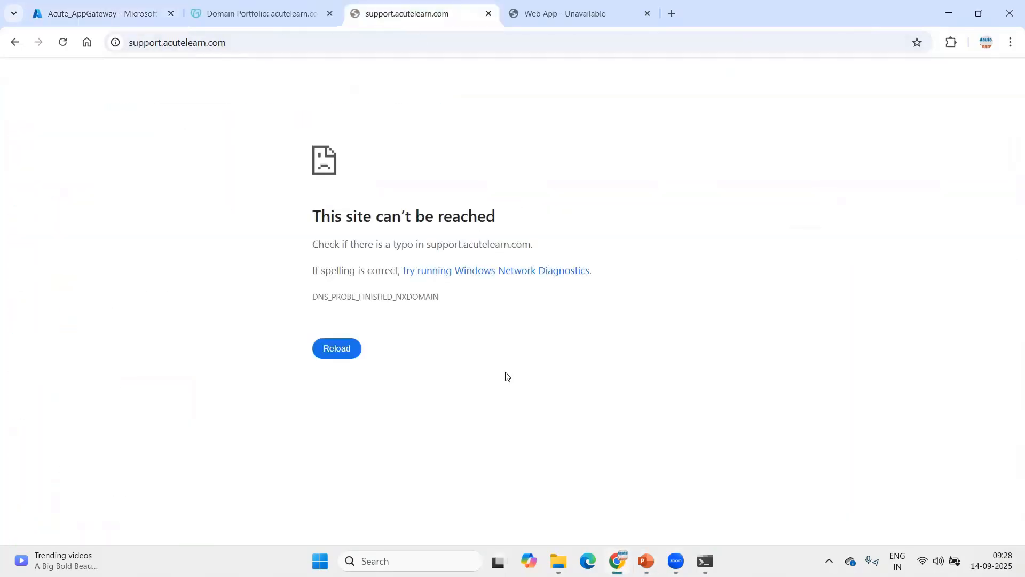
click(62, 42)
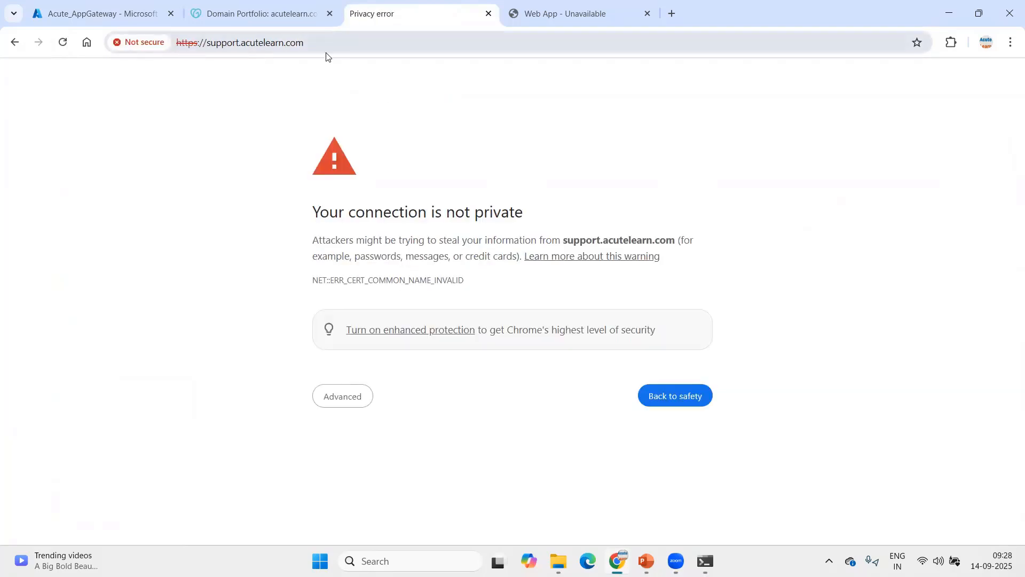
click(345, 406)
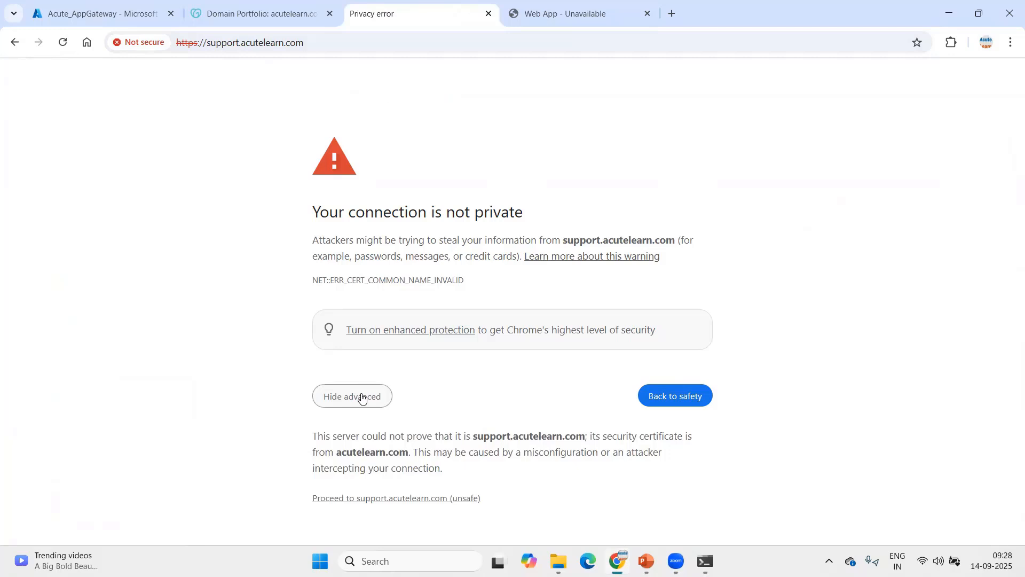
click(378, 500)
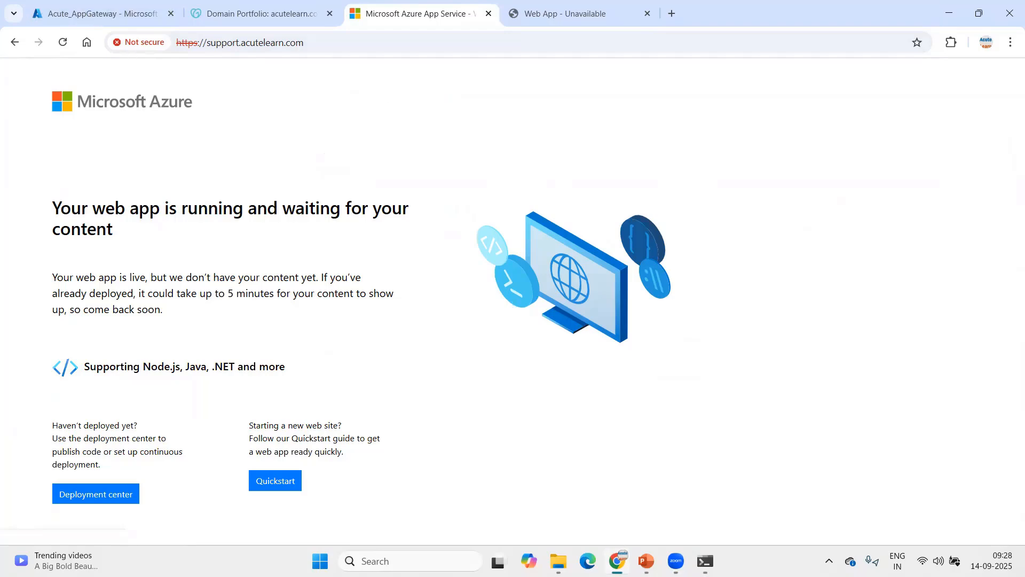
Step: Return to PowerPoint and trace the traffic flow through the network diagram on slide 2 and the gateway diagram on slide 4
click(646, 561)
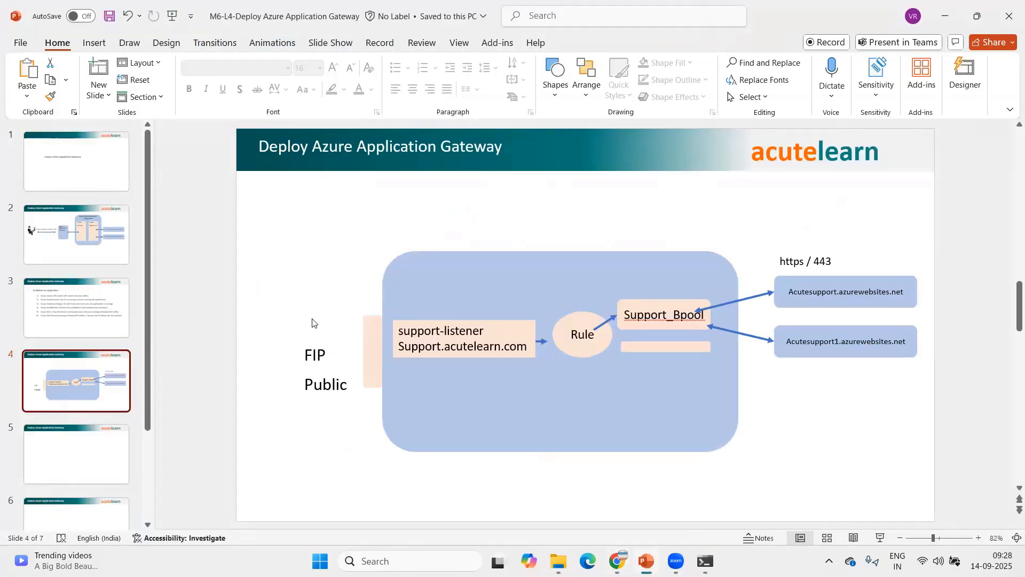
click(45, 251)
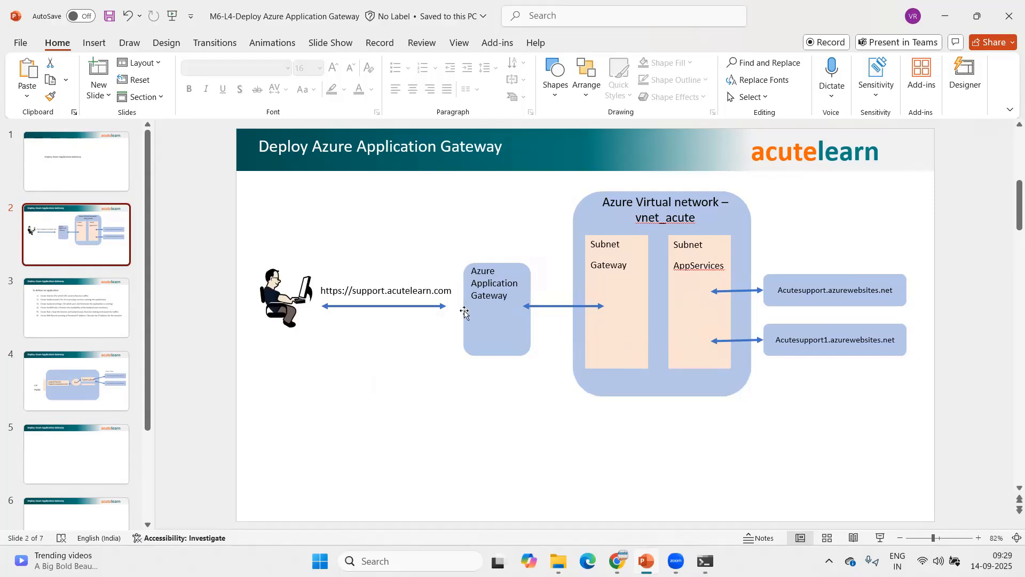
click(91, 395)
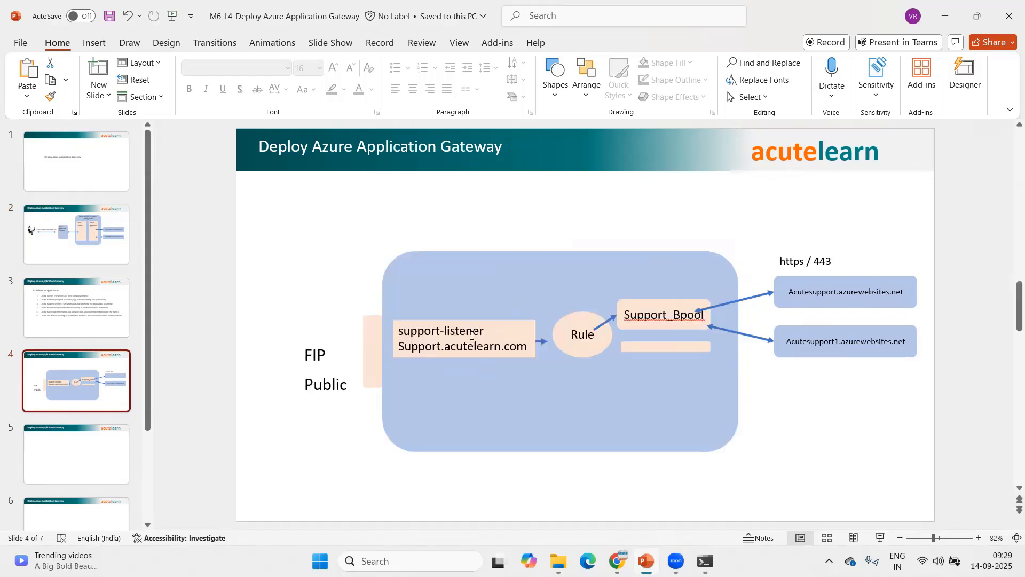